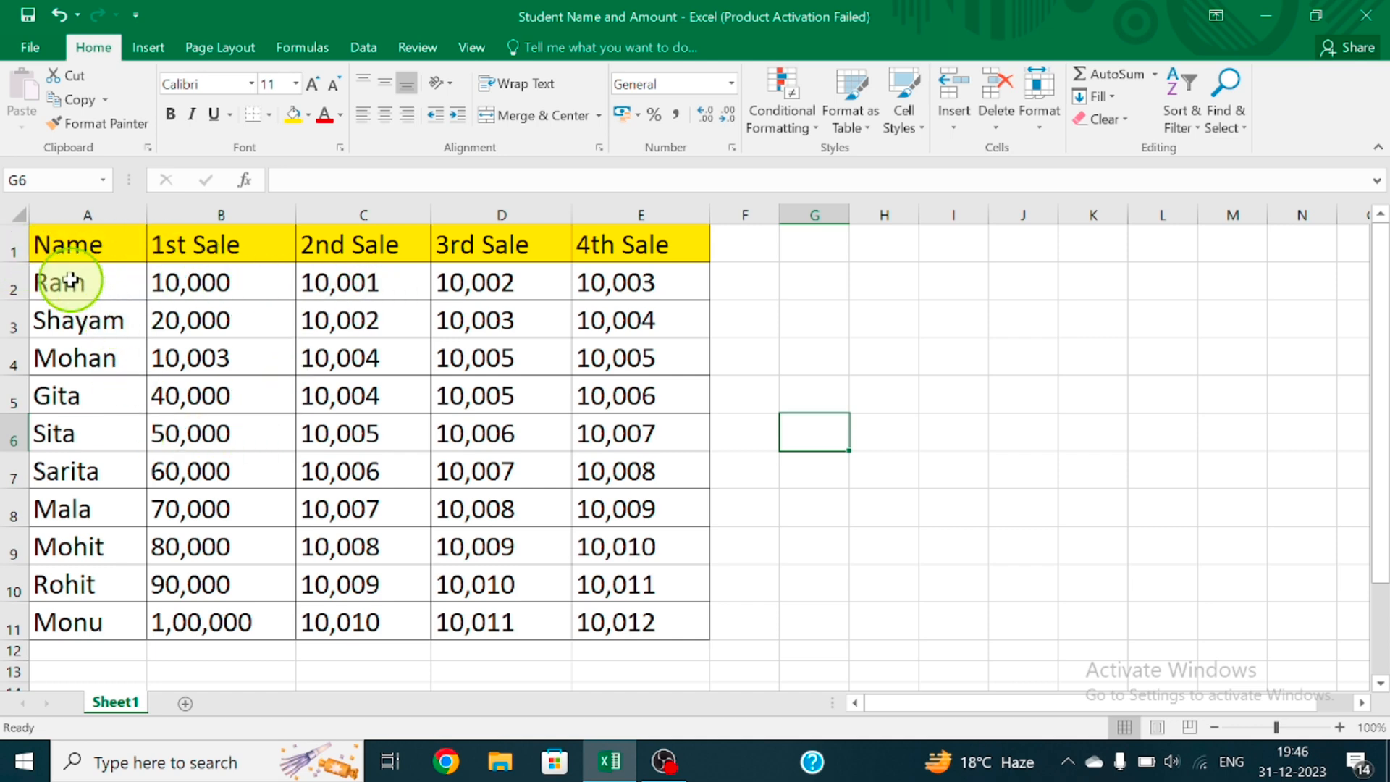
# Hide row 1, the header row of the sales table
pyautogui.click(12, 247)
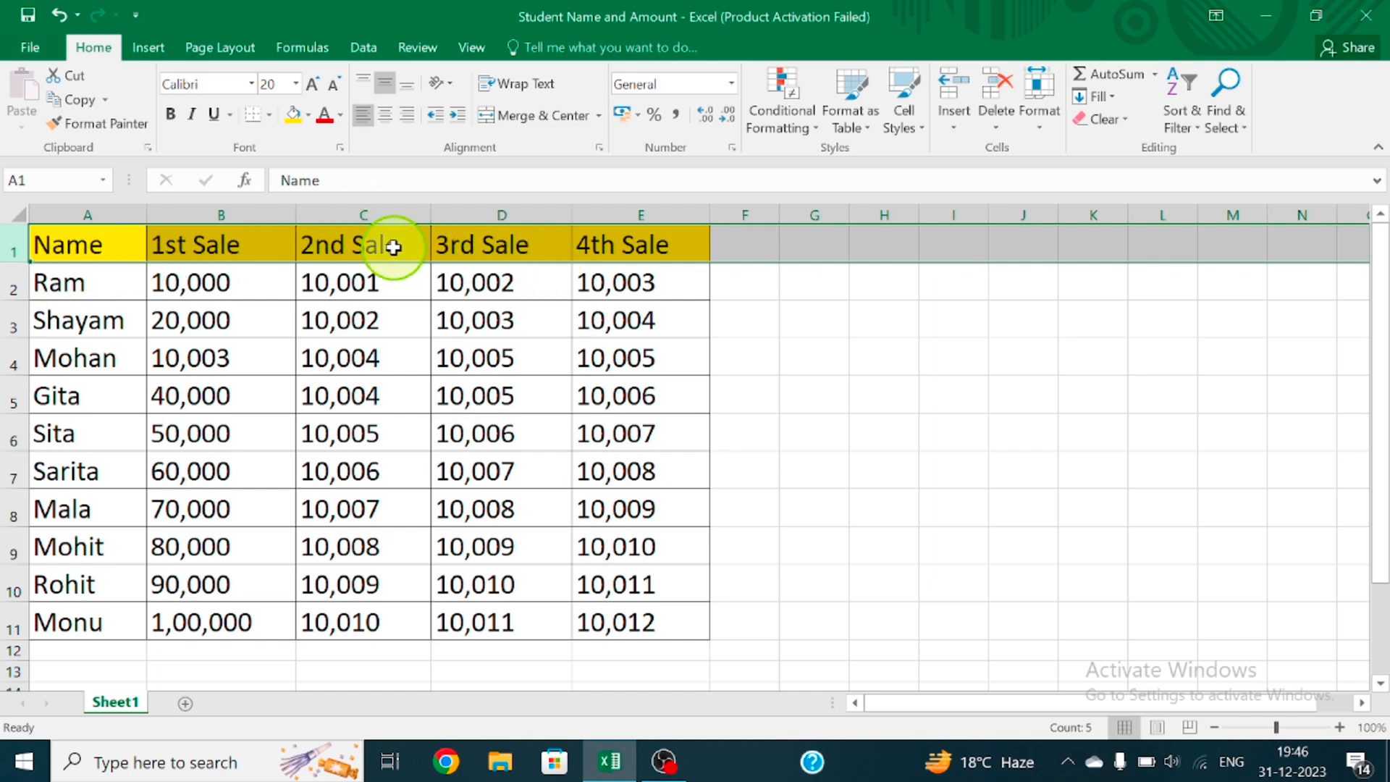
pyautogui.click(1039, 113)
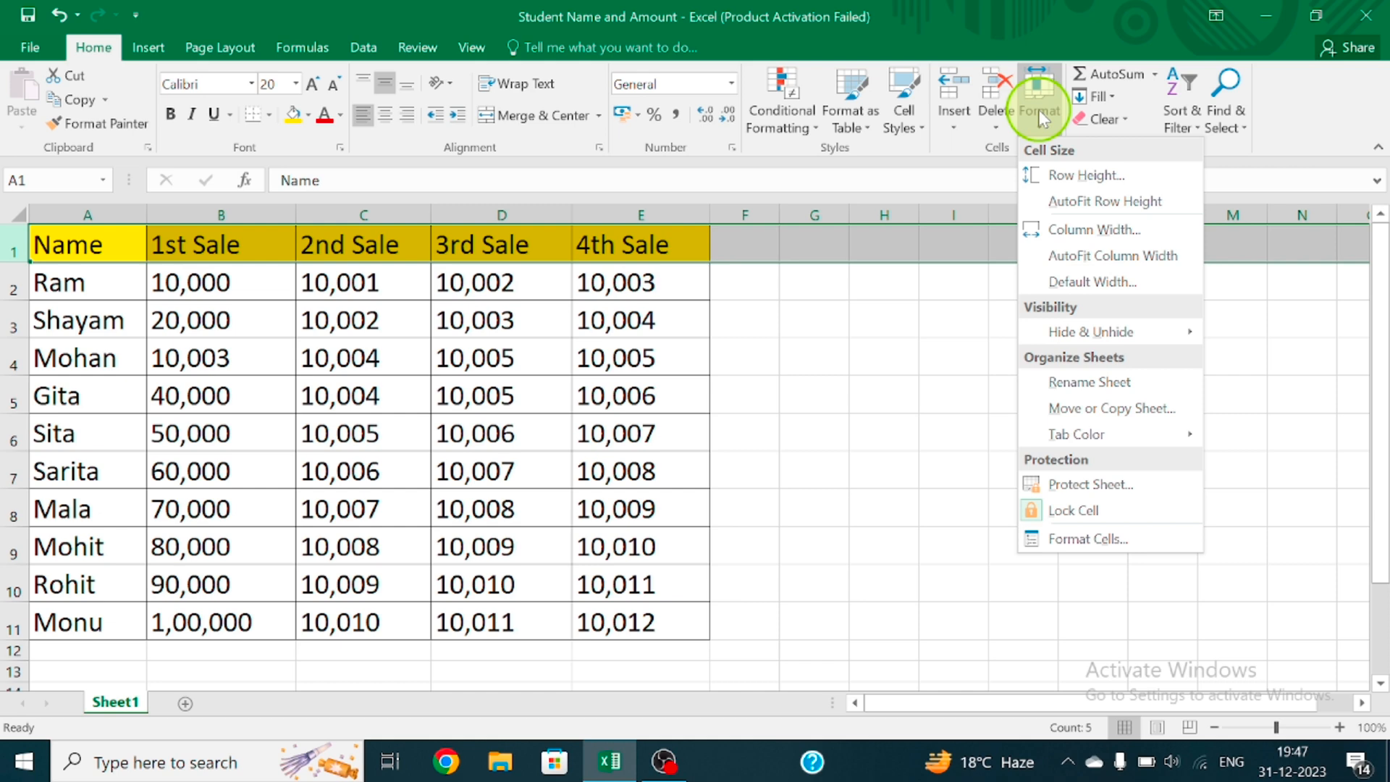
pyautogui.moveTo(1142, 340)
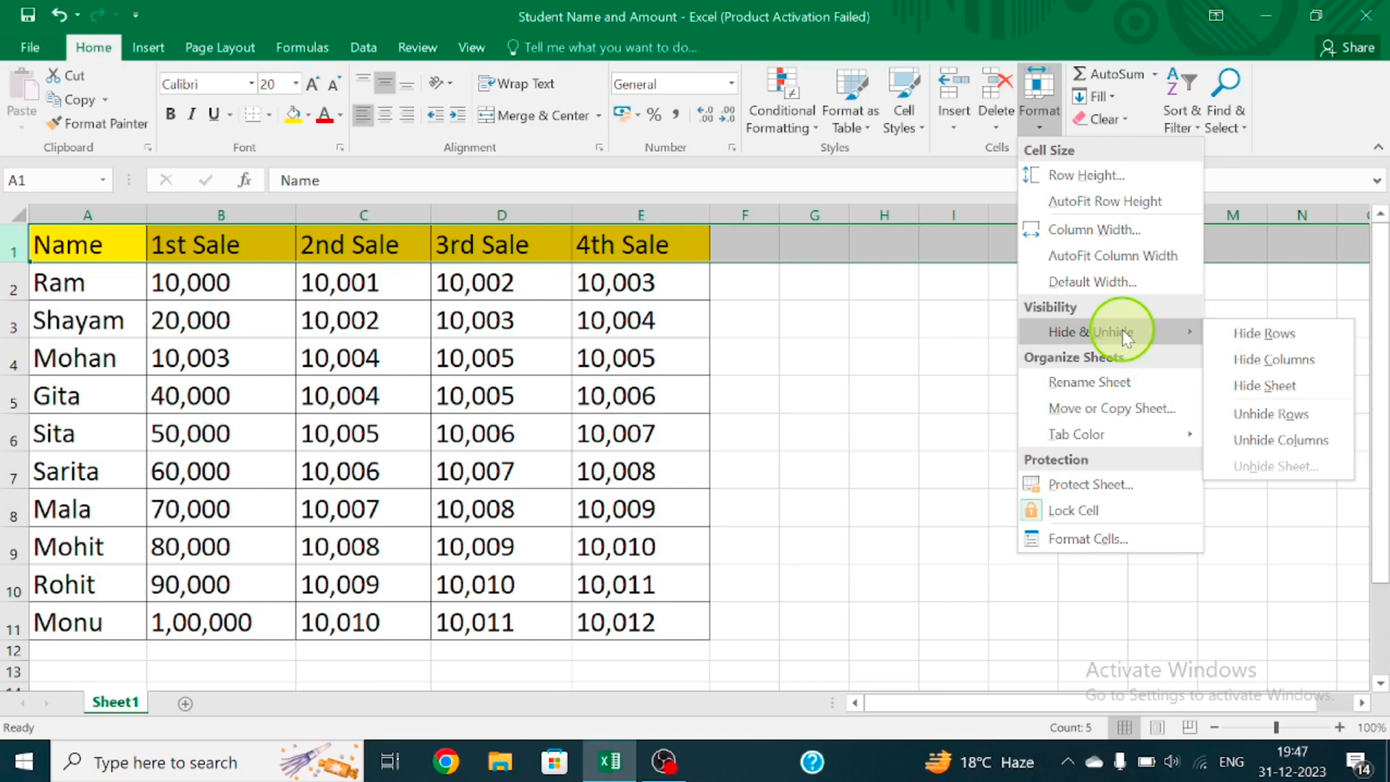
pyautogui.click(1260, 334)
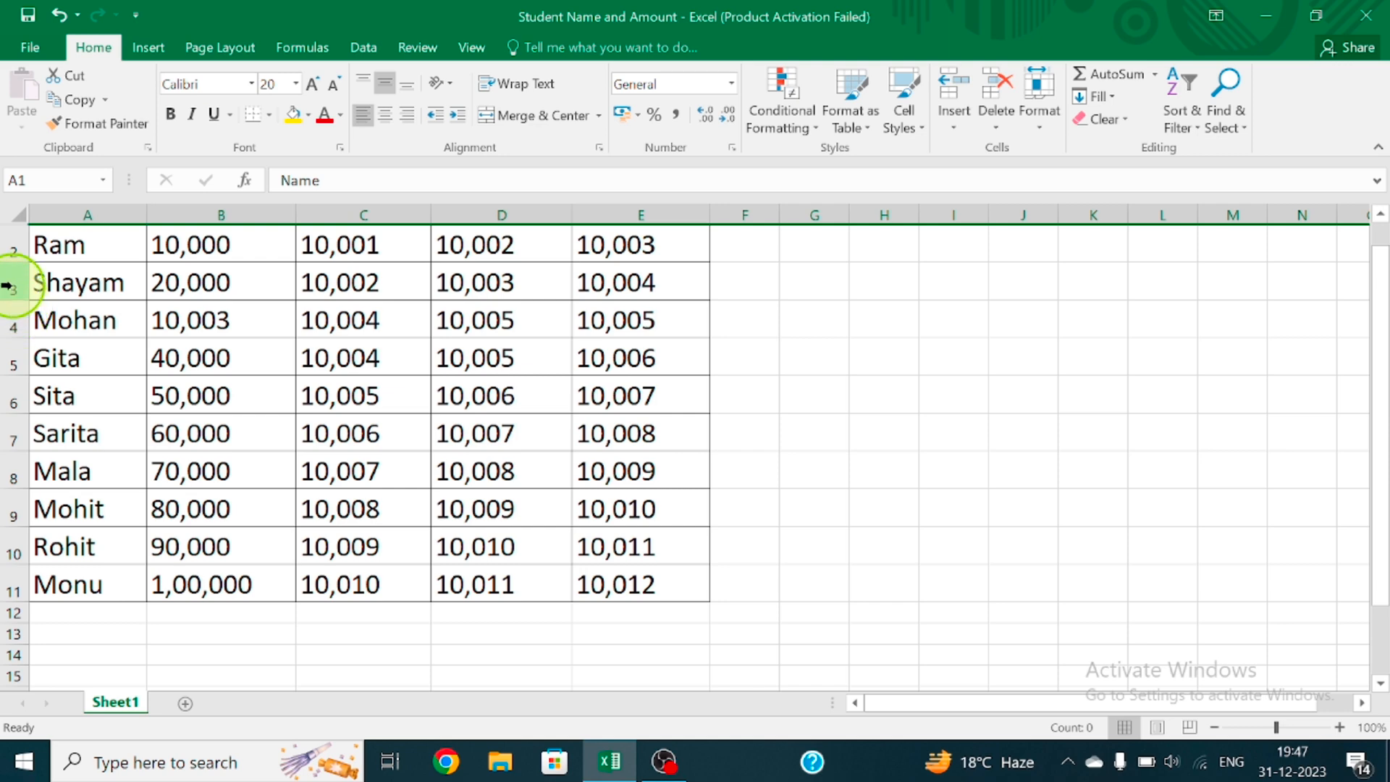
# Select rows 3 and 4 of the sales table together and hide them
pyautogui.click(8, 284)
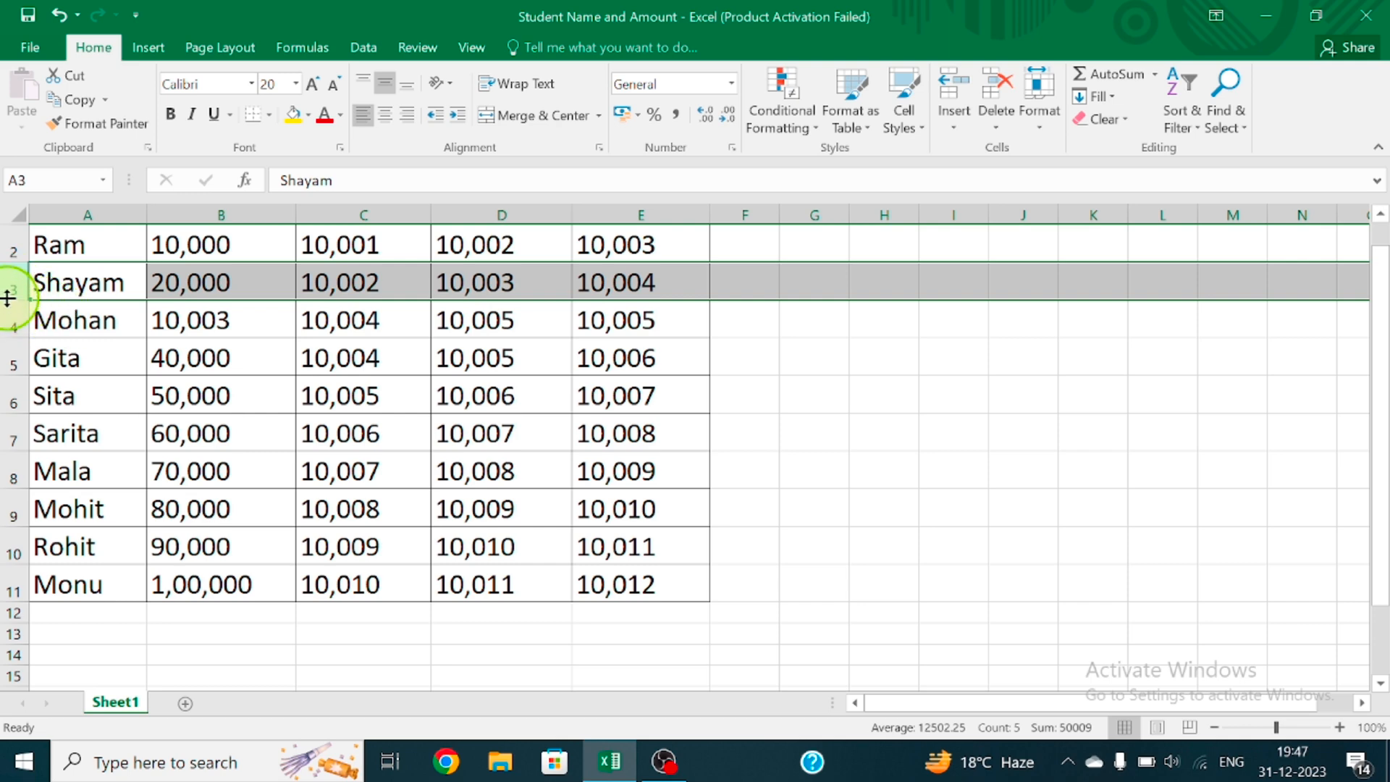
pyautogui.moveTo(8, 280); pyautogui.dragTo(5, 320)
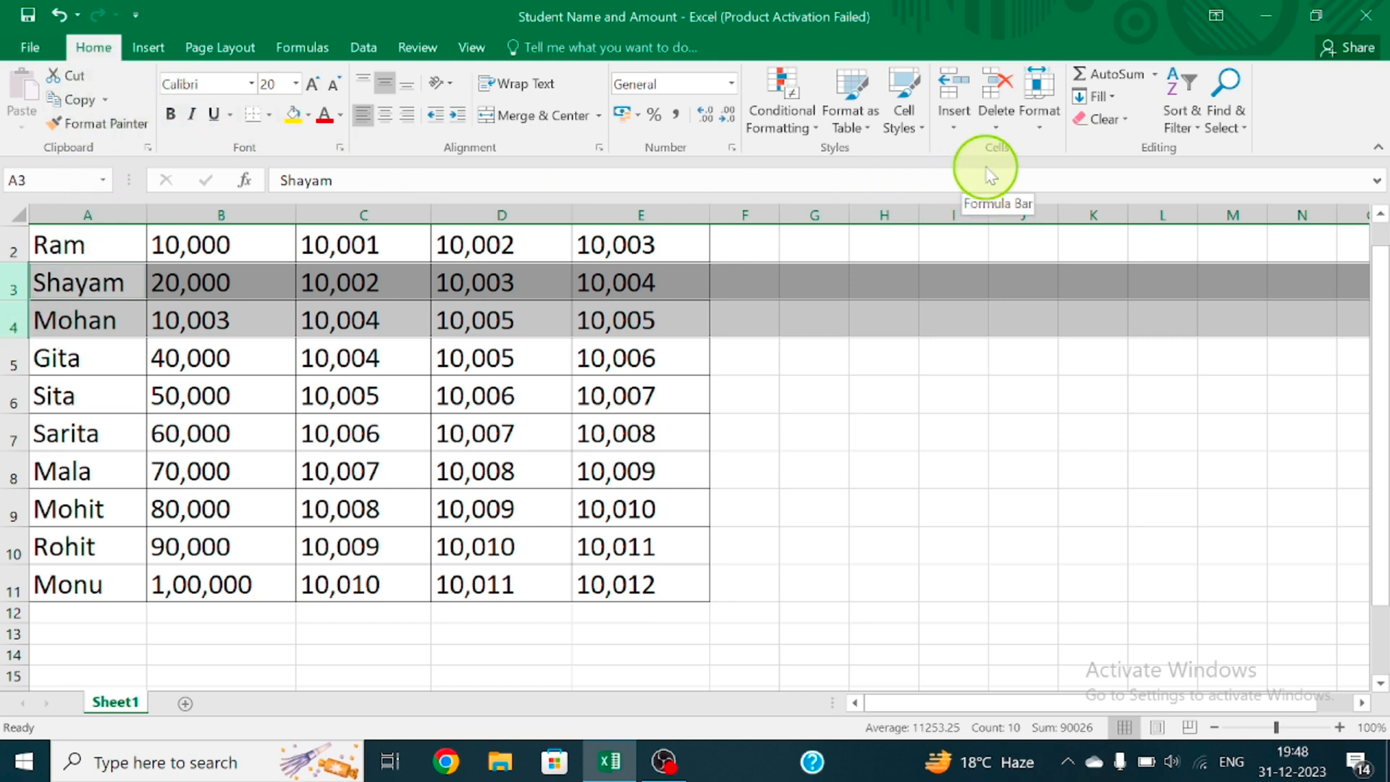
pyautogui.click(1036, 133)
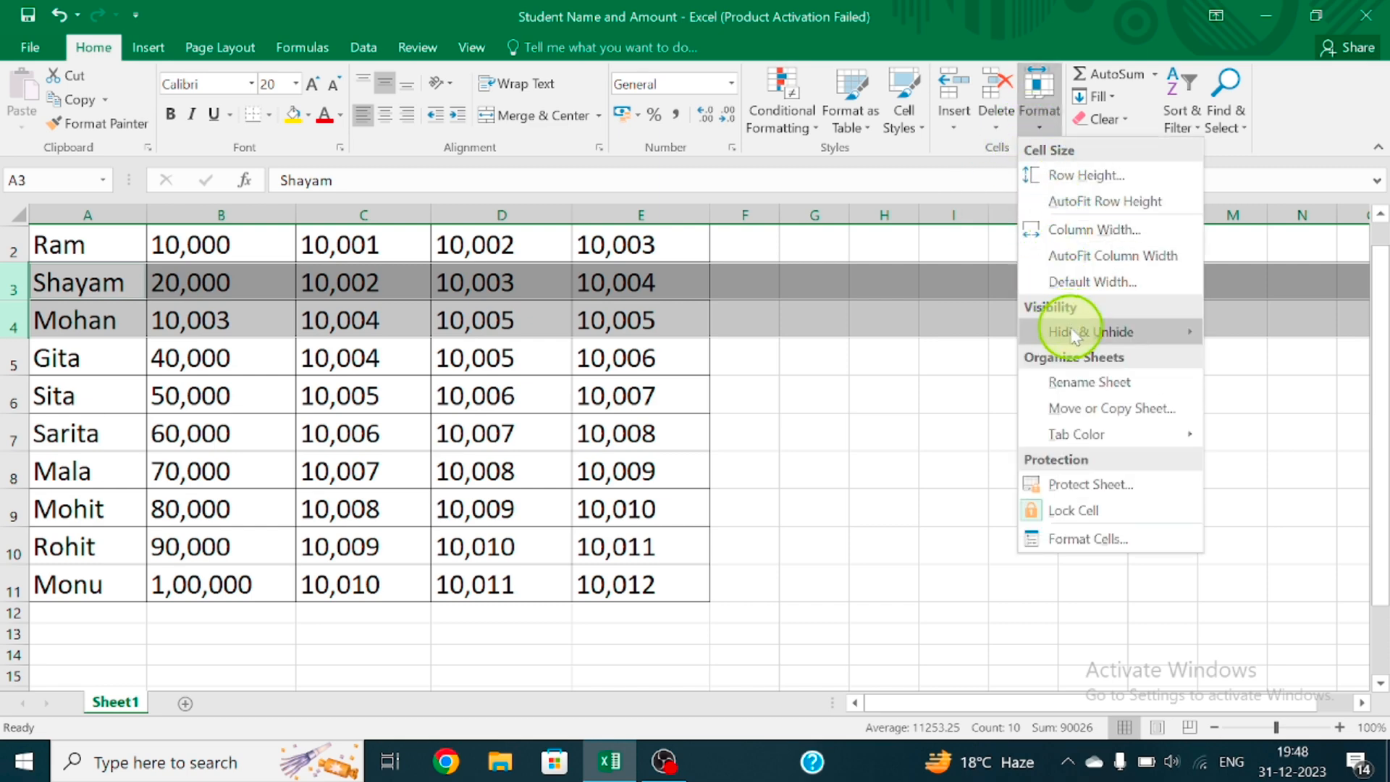
pyautogui.moveTo(1076, 334)
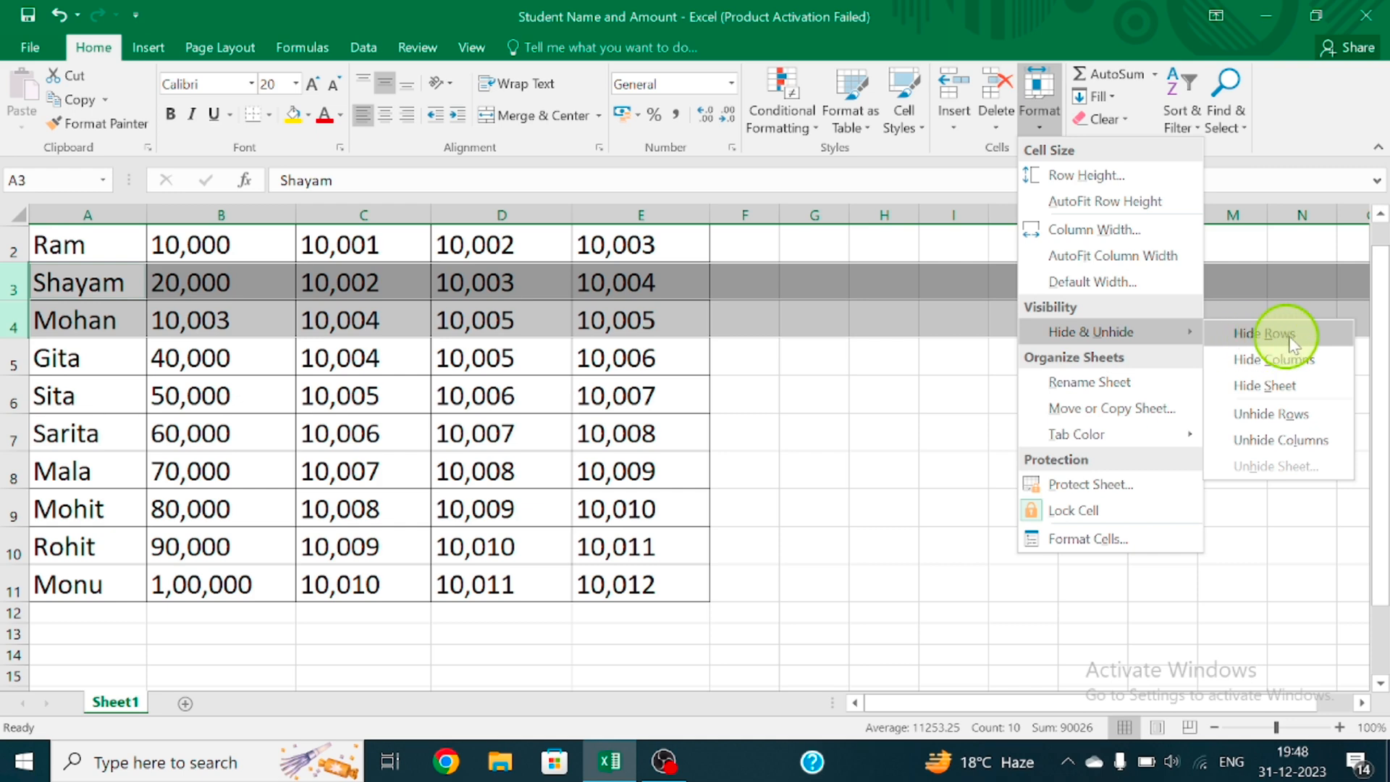
pyautogui.click(951, 379)
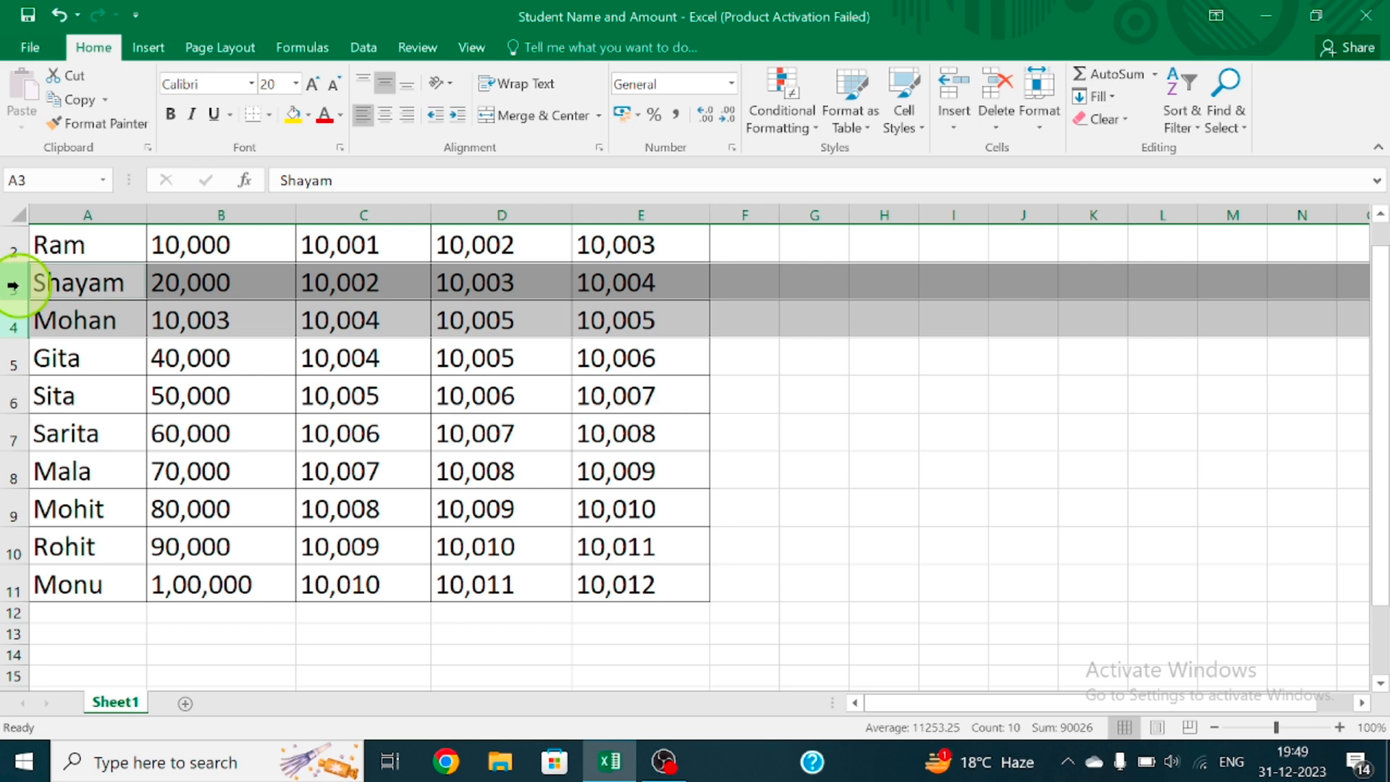
pyautogui.rightClick(19, 288)
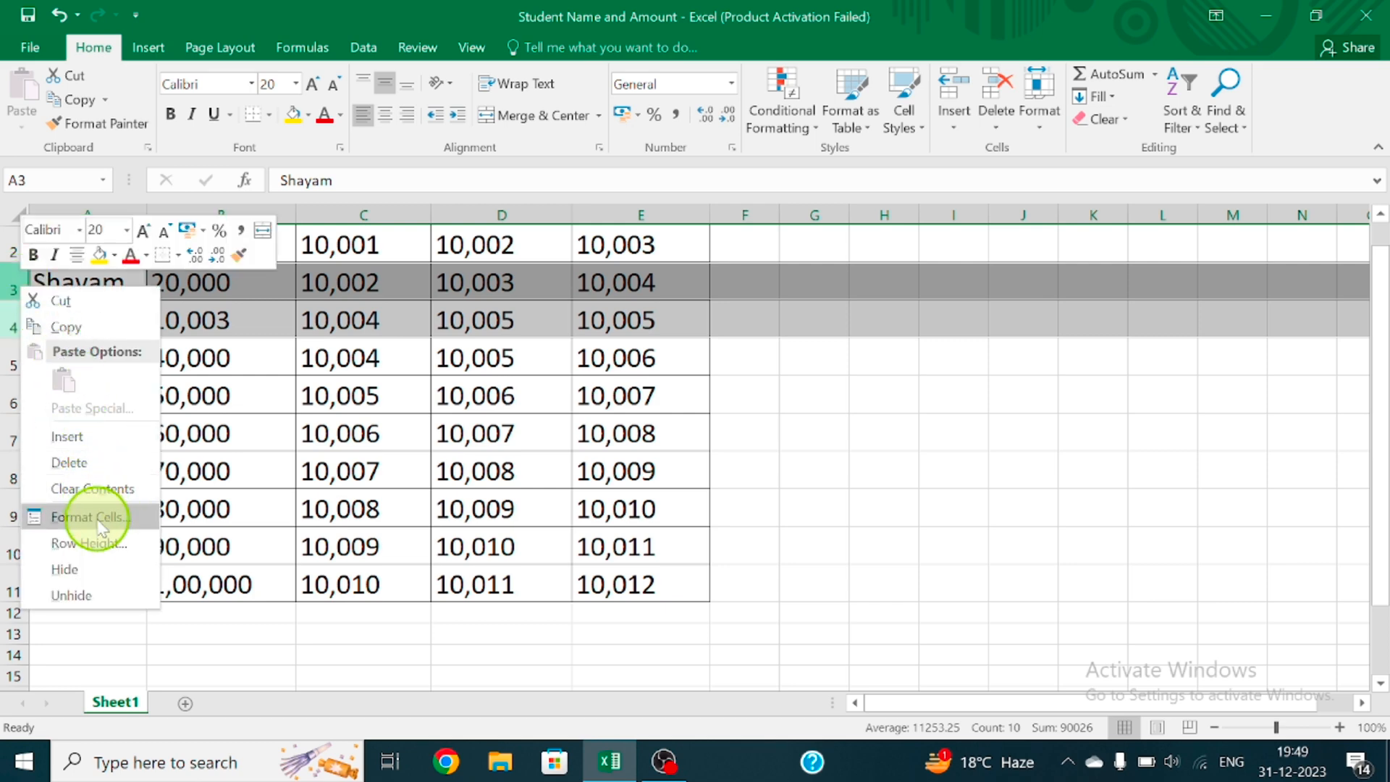
pyautogui.click(110, 569)
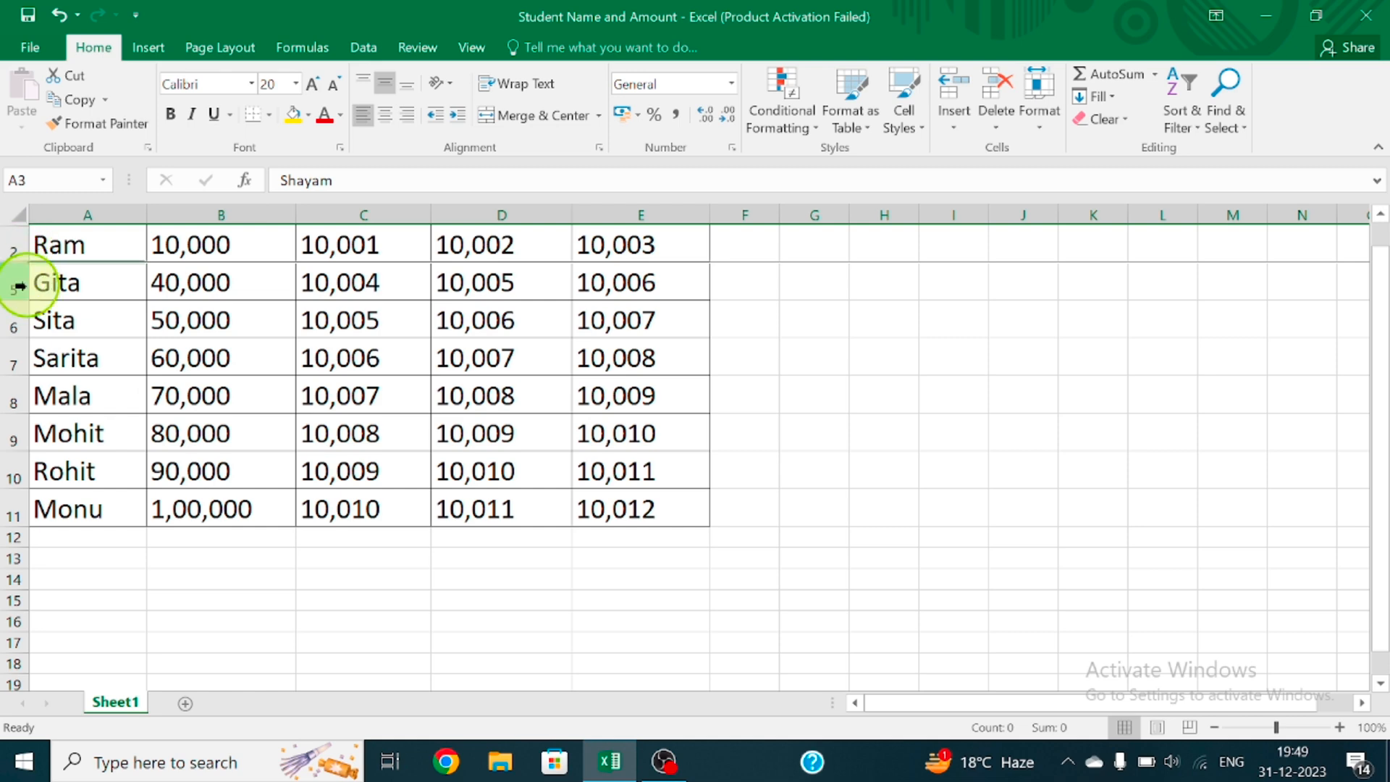
# Unhide rows 3 and 4 by selecting the neighbouring rows 2 and 5 and applying Unhide Rows
pyautogui.click(10, 246)
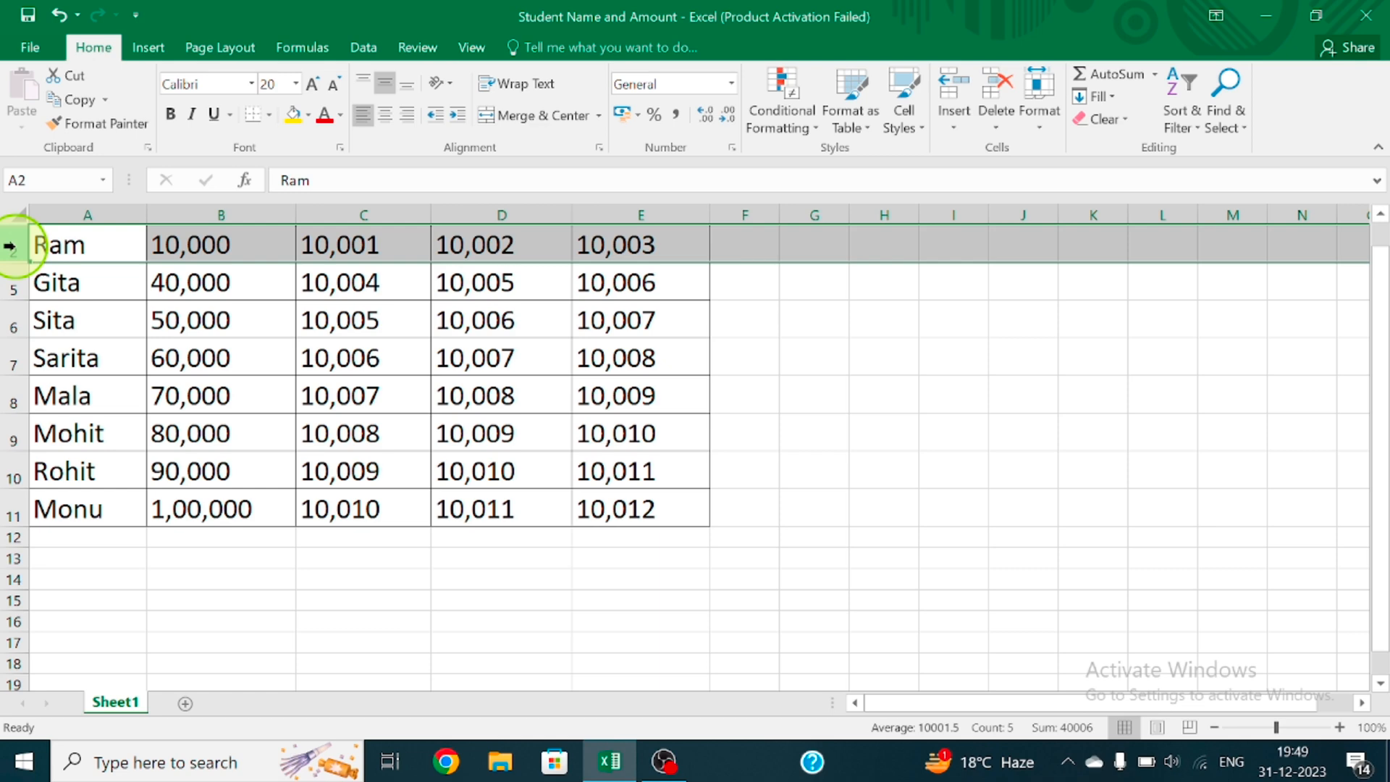
pyautogui.keyDown('ctrl'); pyautogui.click(14, 233); pyautogui.keyUp('ctrl')
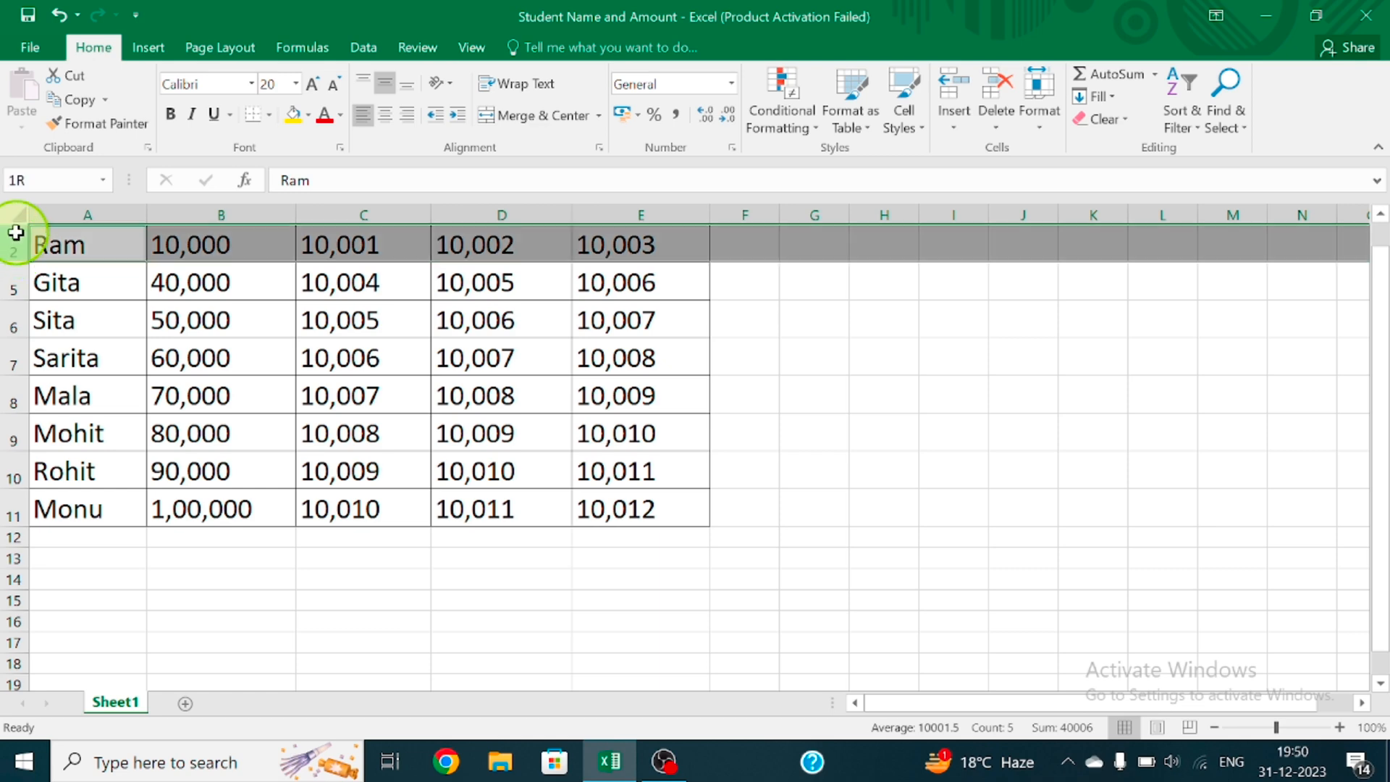
pyautogui.moveTo(12, 241); pyautogui.dragTo(14, 279)
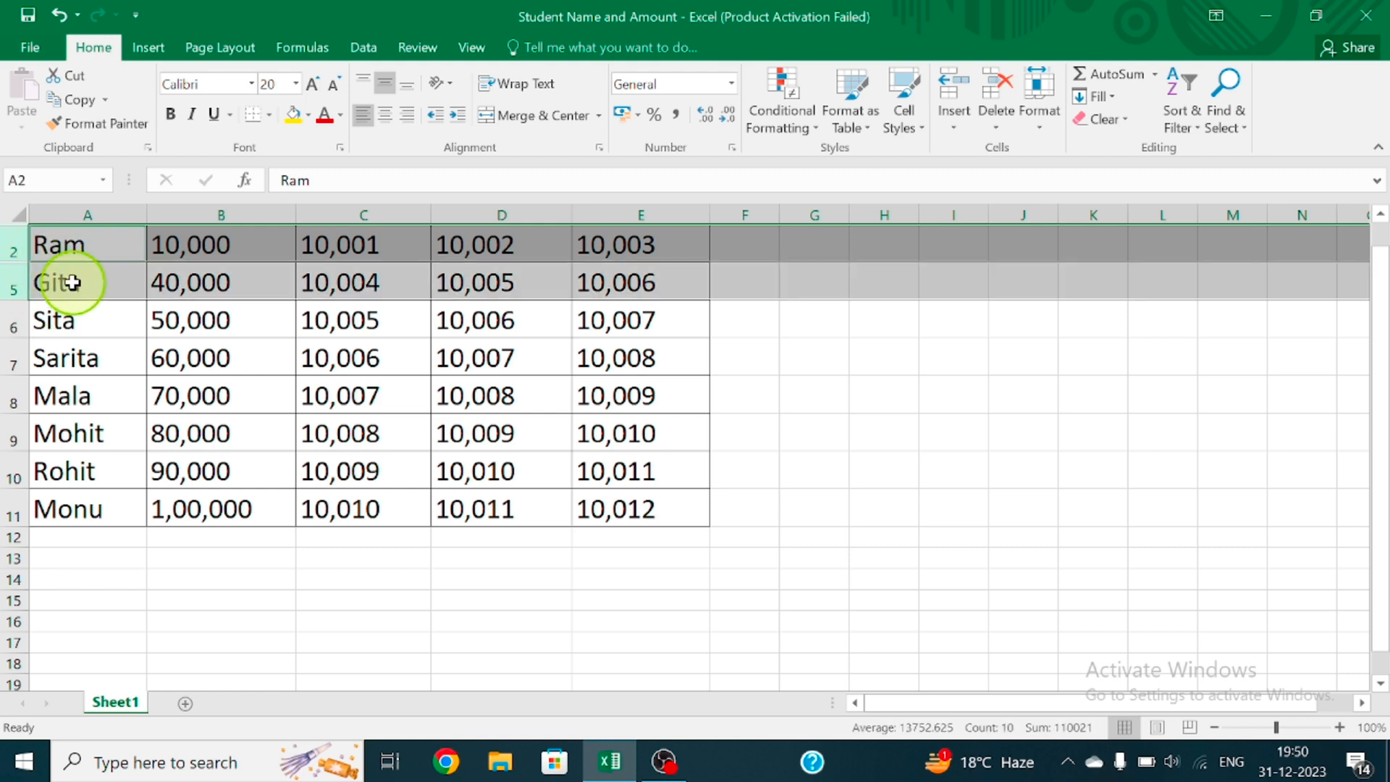
pyautogui.rightClick(15, 272)
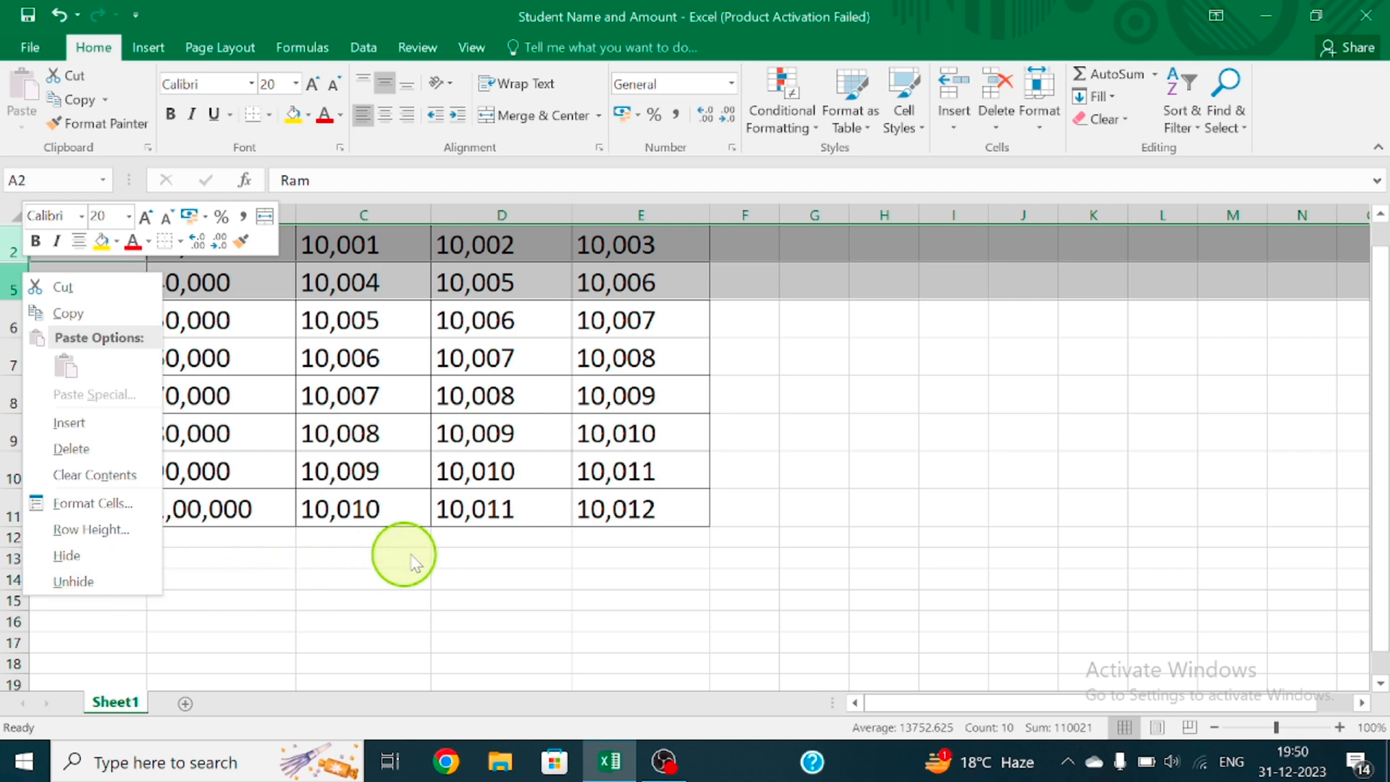
pyautogui.click(654, 326)
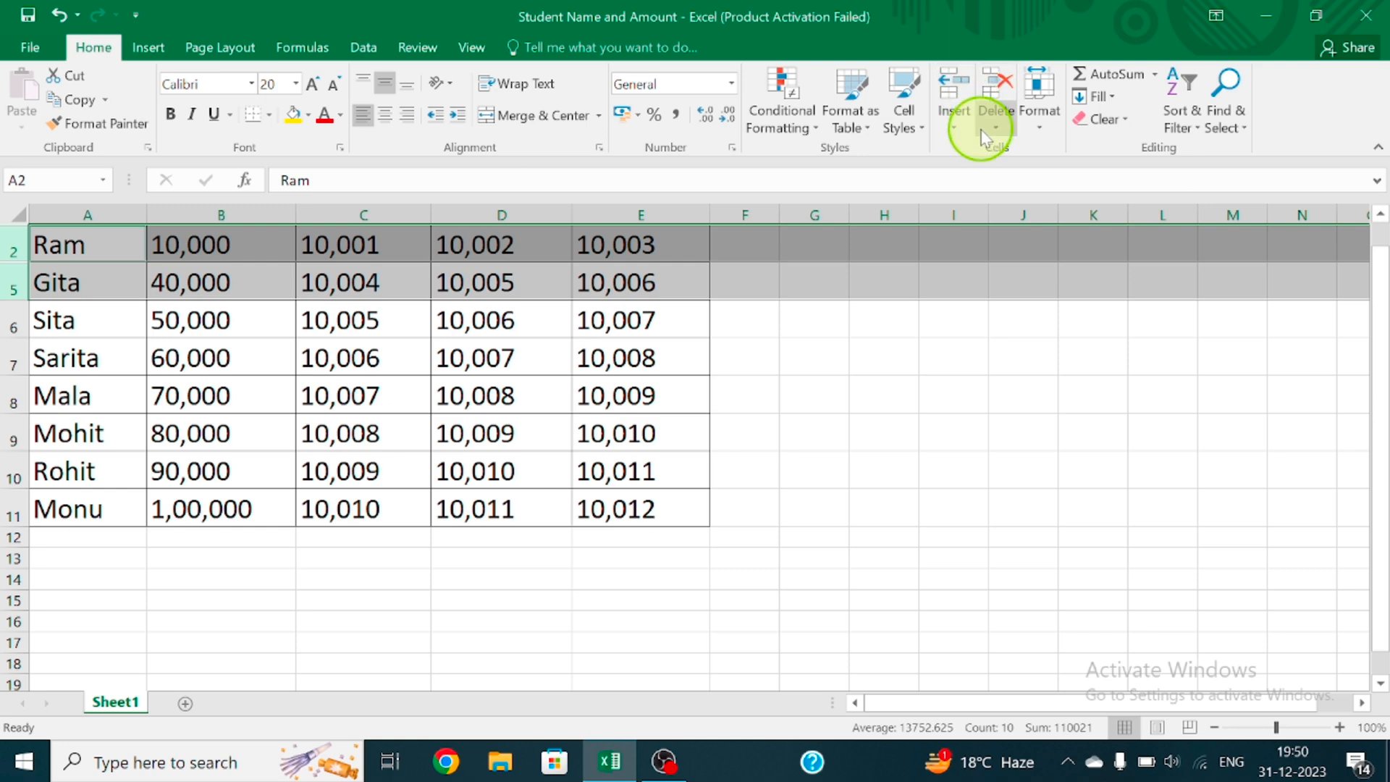
pyautogui.click(1051, 129)
pyautogui.moveTo(1078, 331)
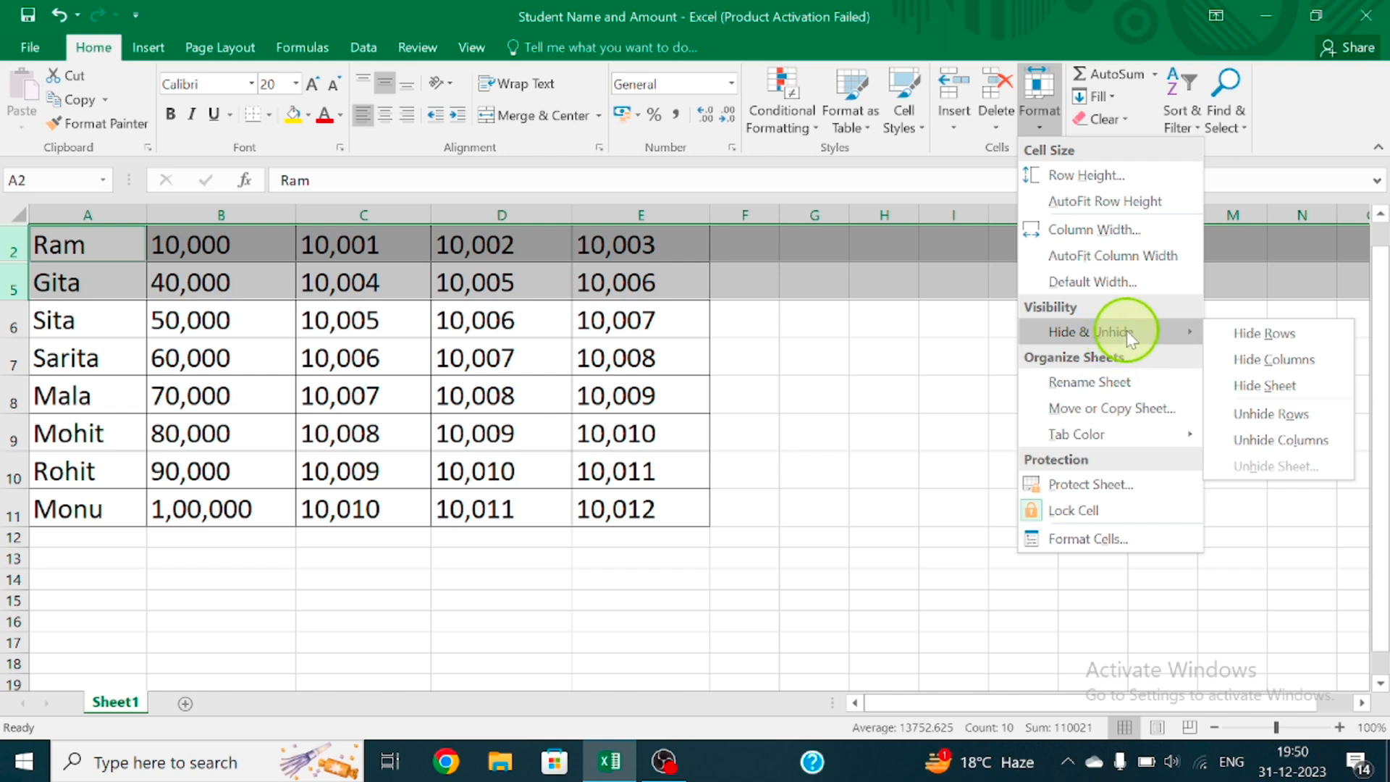
pyautogui.click(1317, 412)
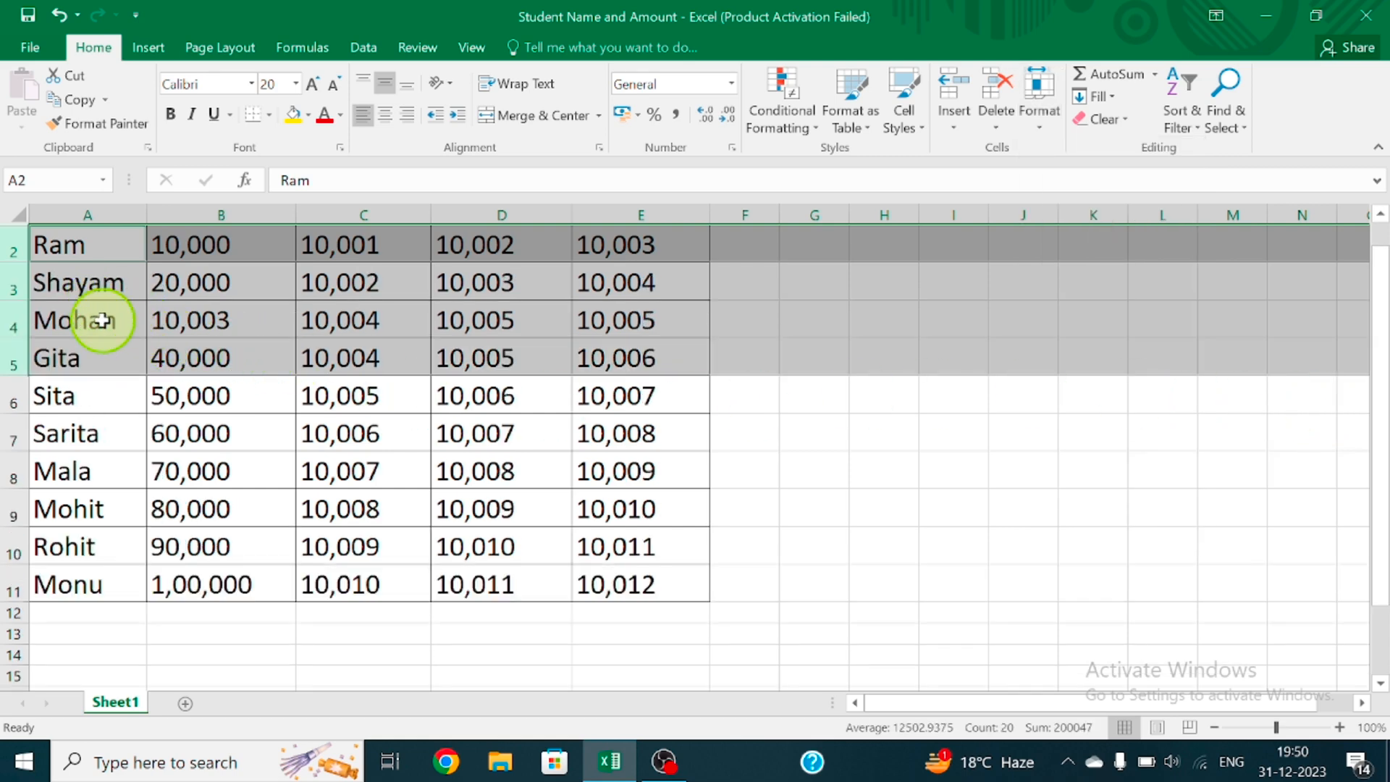
# Select the whole sheet and unhide its rows to bring back the hidden header row
pyautogui.click(1119, 456)
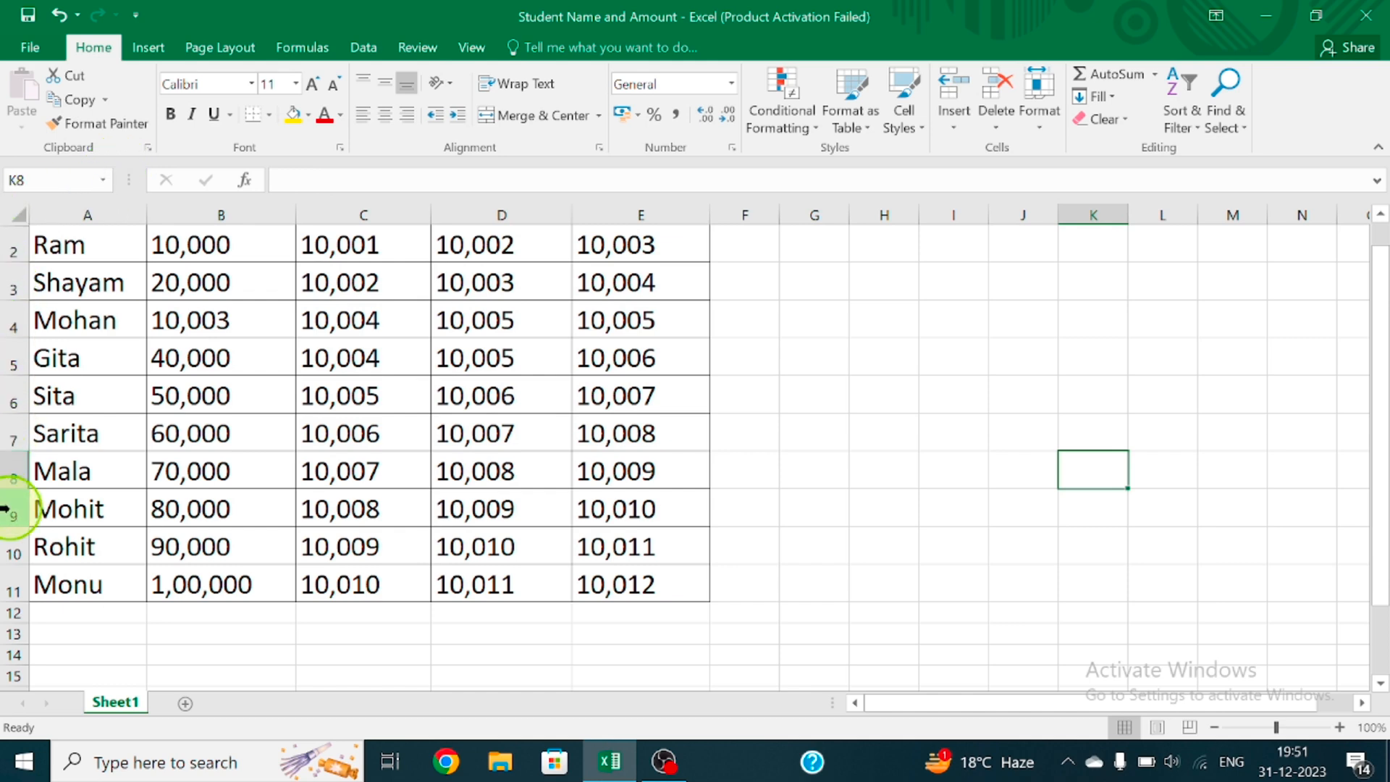
pyautogui.click(21, 217)
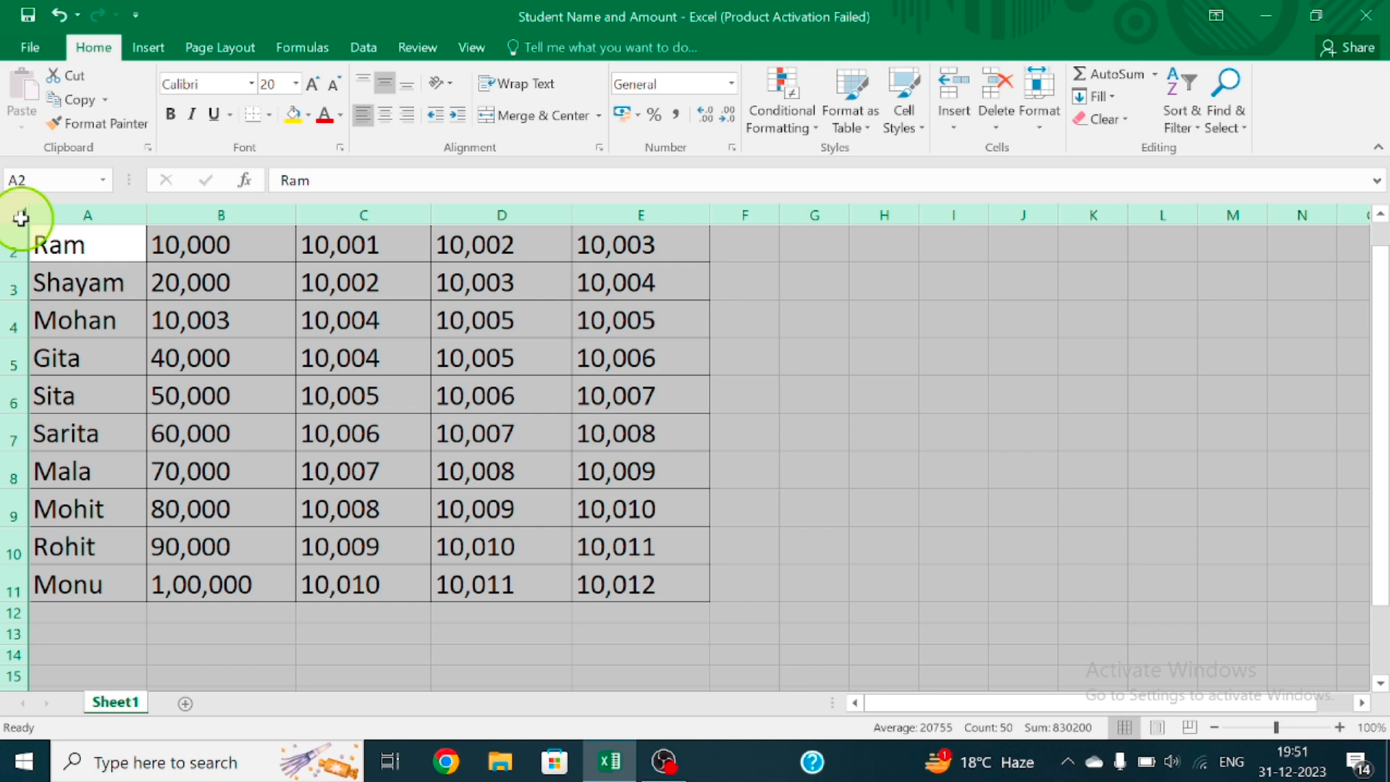
pyautogui.rightClick(14, 285)
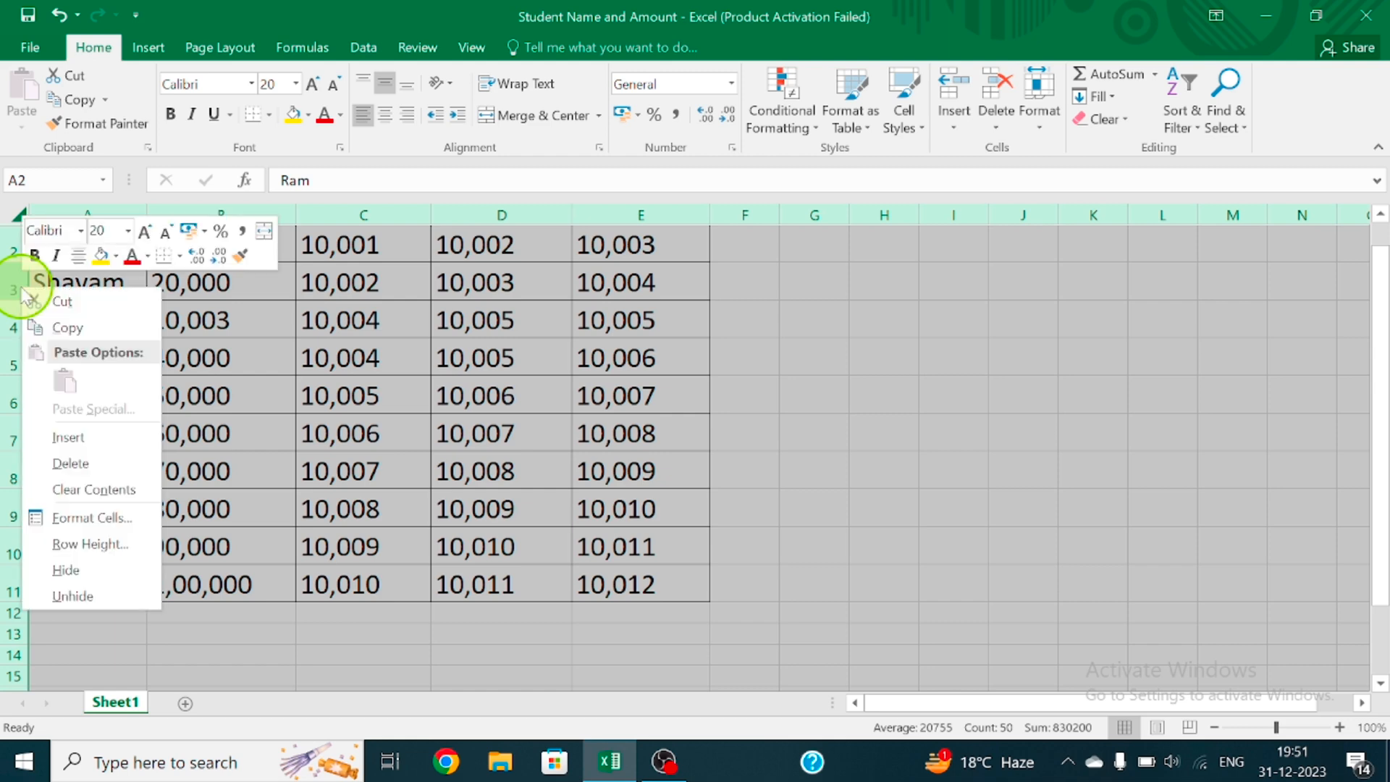
pyautogui.click(105, 598)
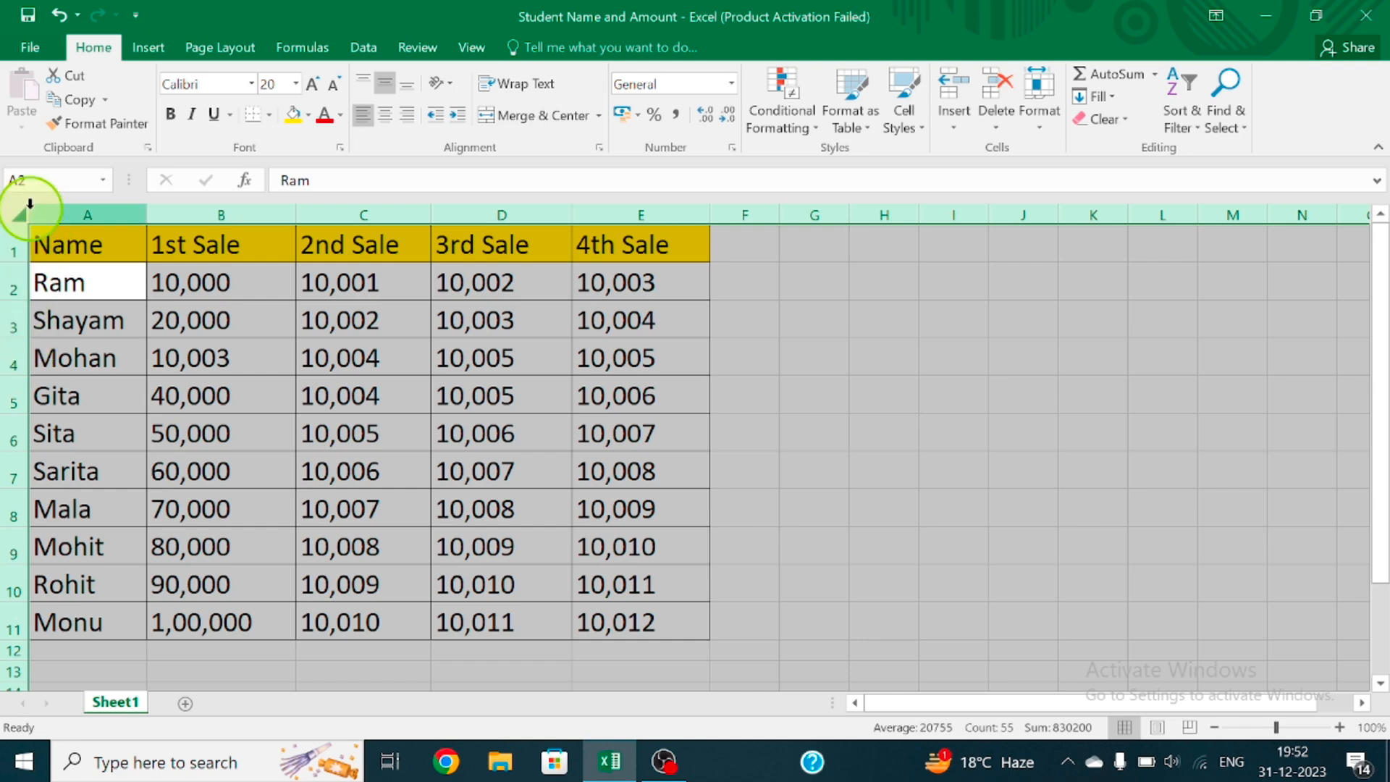
pyautogui.rightClick(12, 358)
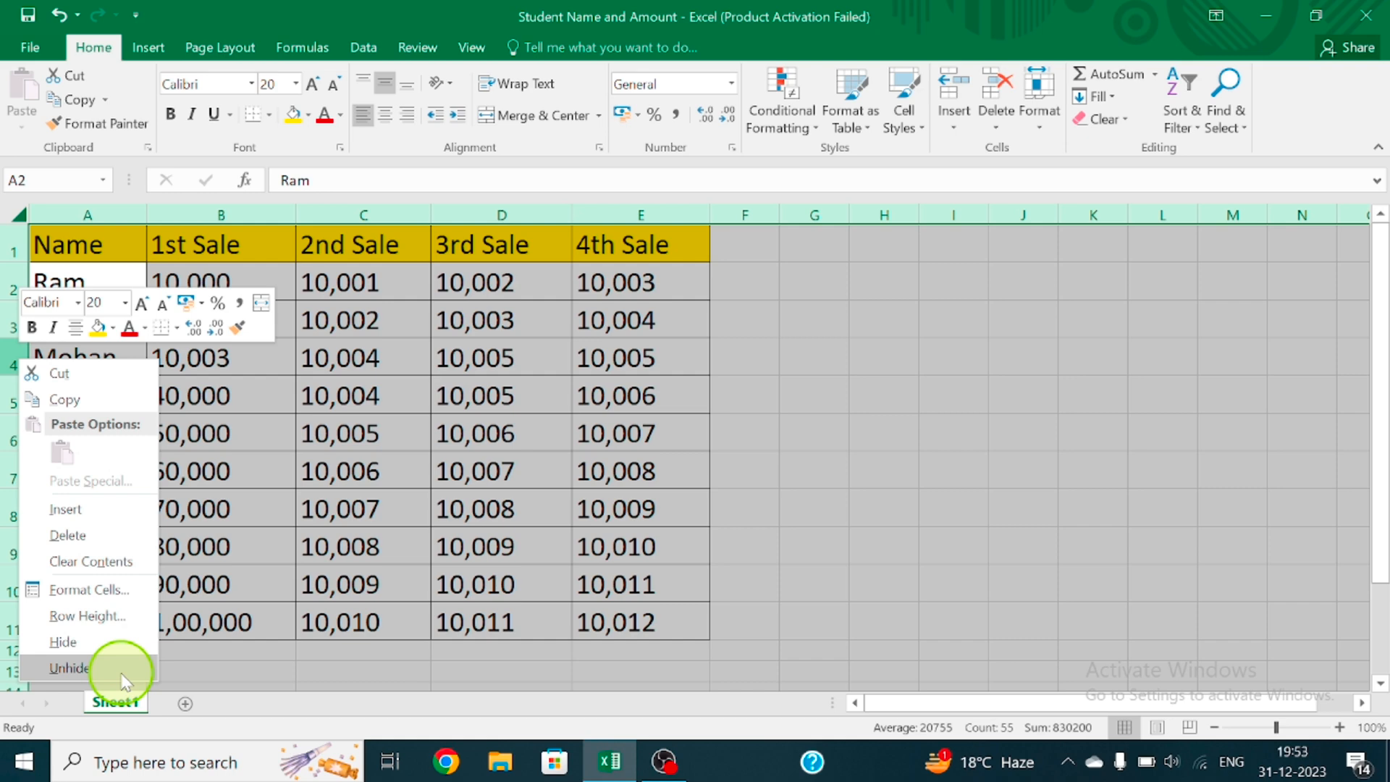
pyautogui.click(73, 667)
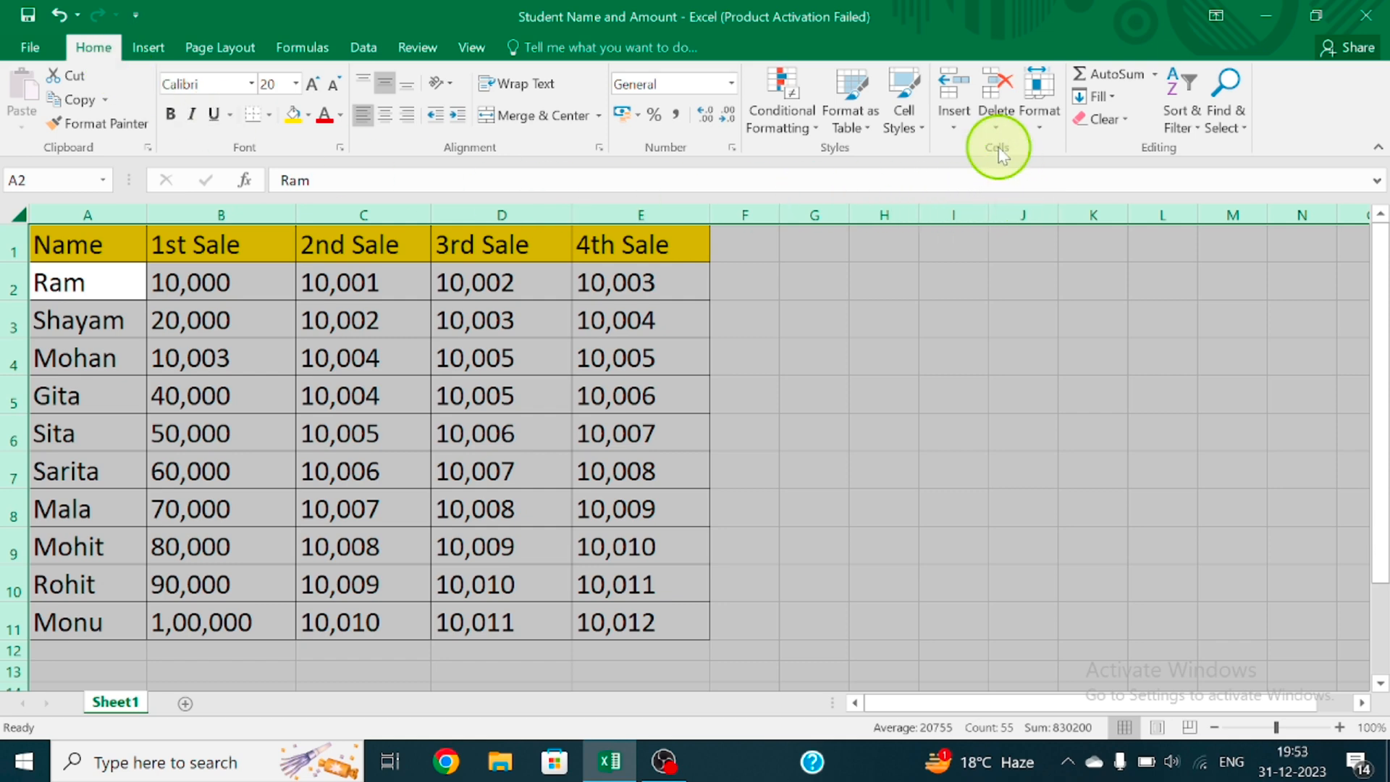
# Hide every row of the fully selected sheet with Hide Rows
pyautogui.click(1045, 125)
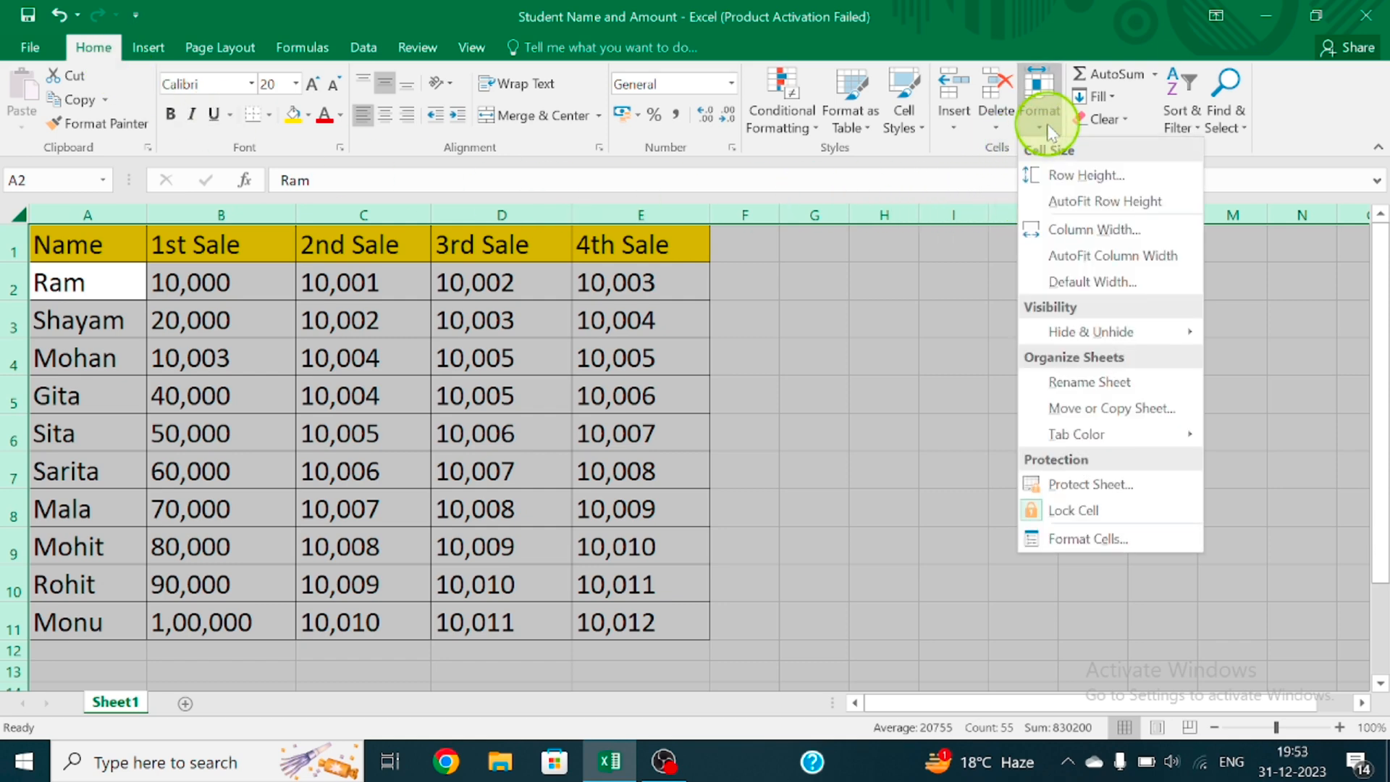
pyautogui.click(1095, 337)
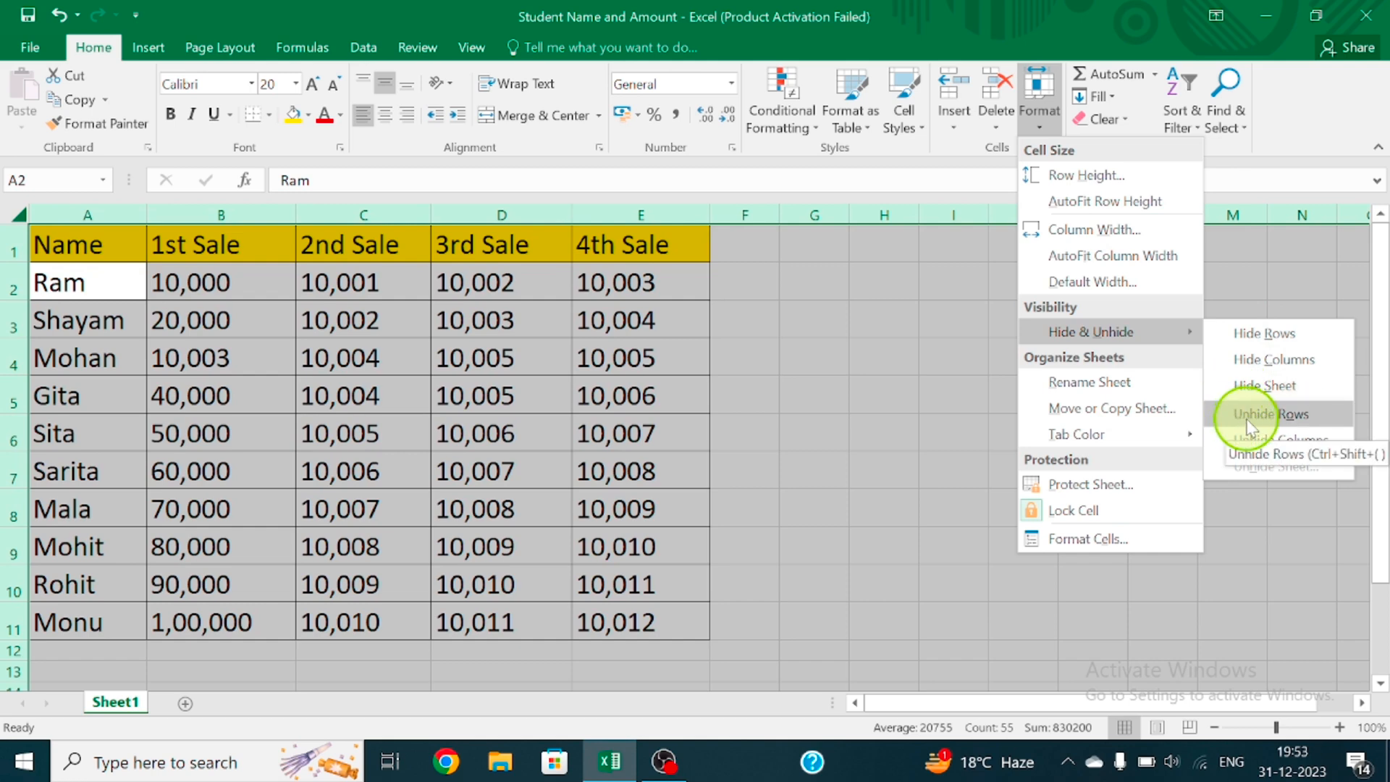
pyautogui.click(1260, 334)
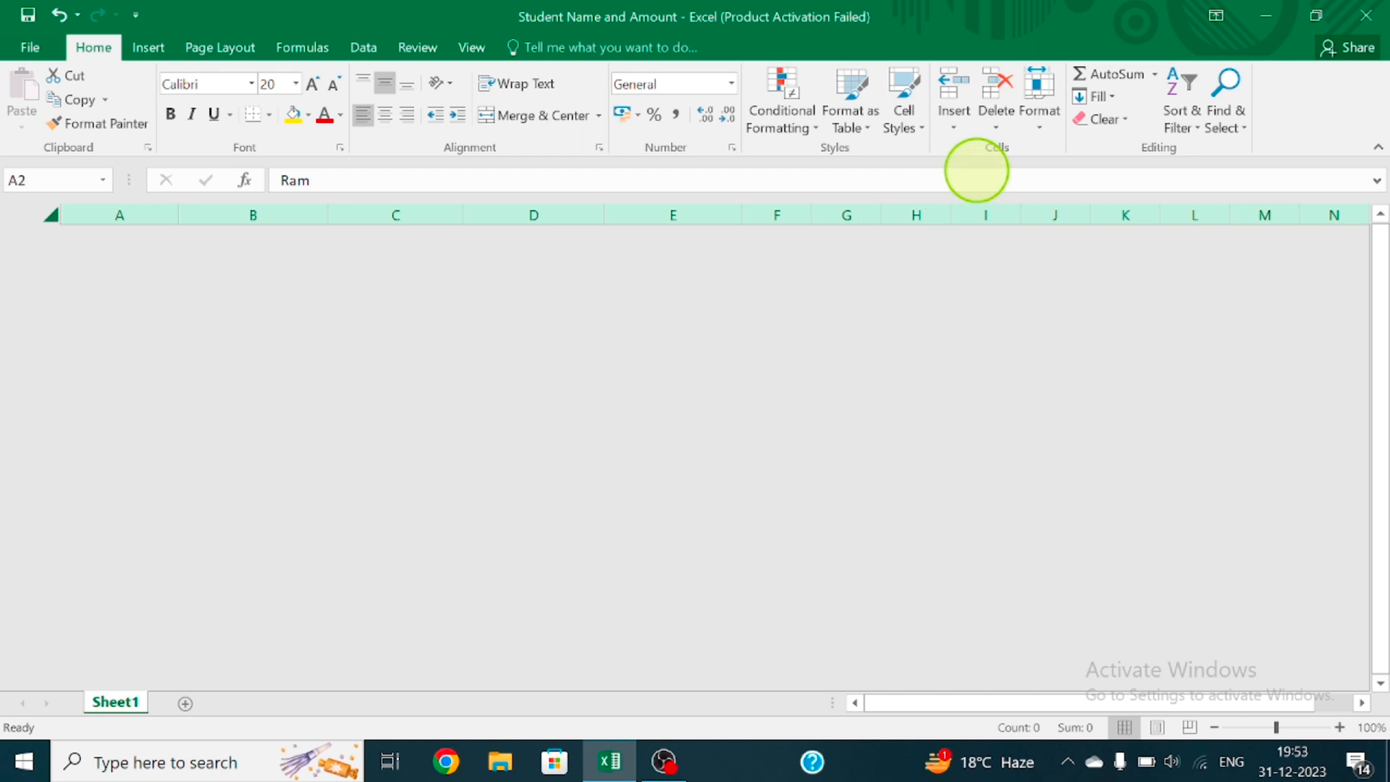
# Unhide all rows of the sheet with Unhide Rows and clear the whole-sheet selection
pyautogui.click(1054, 117)
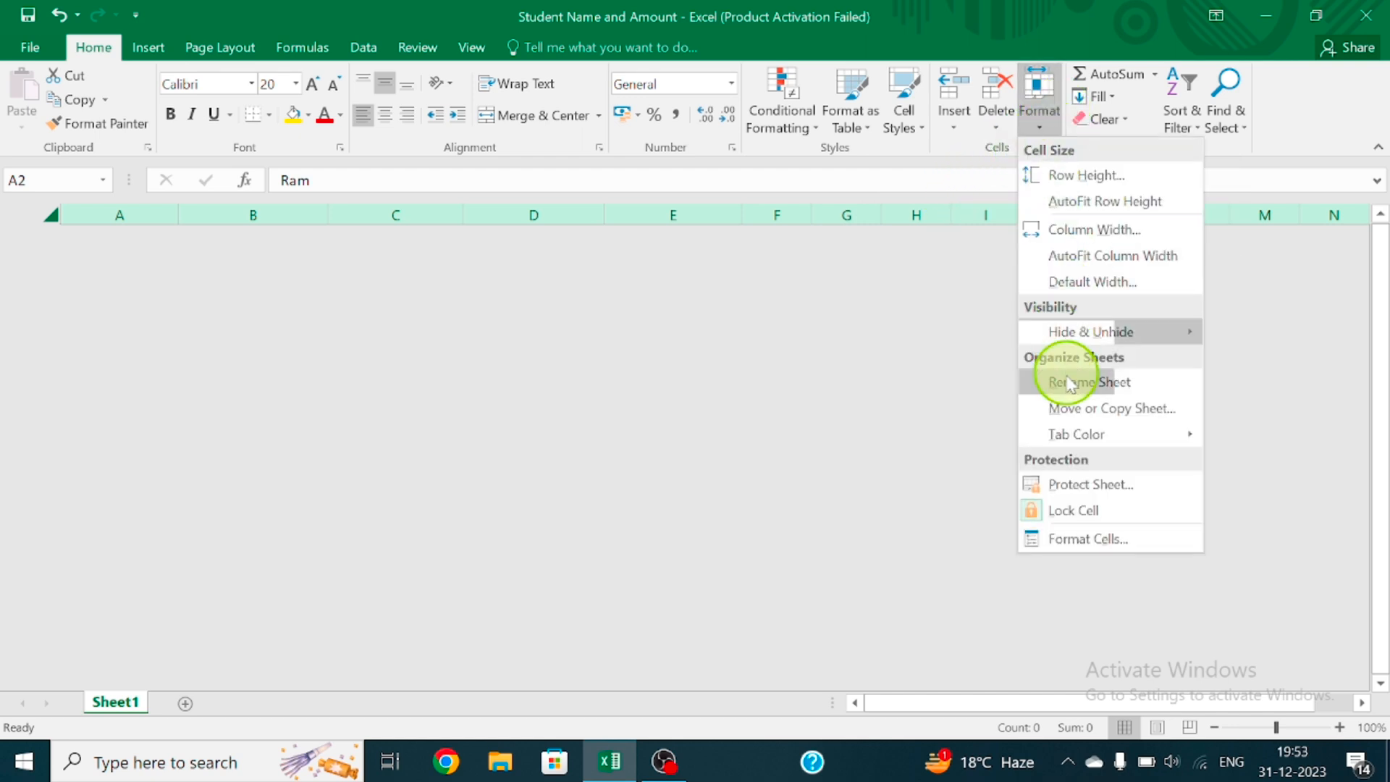
pyautogui.moveTo(1066, 333)
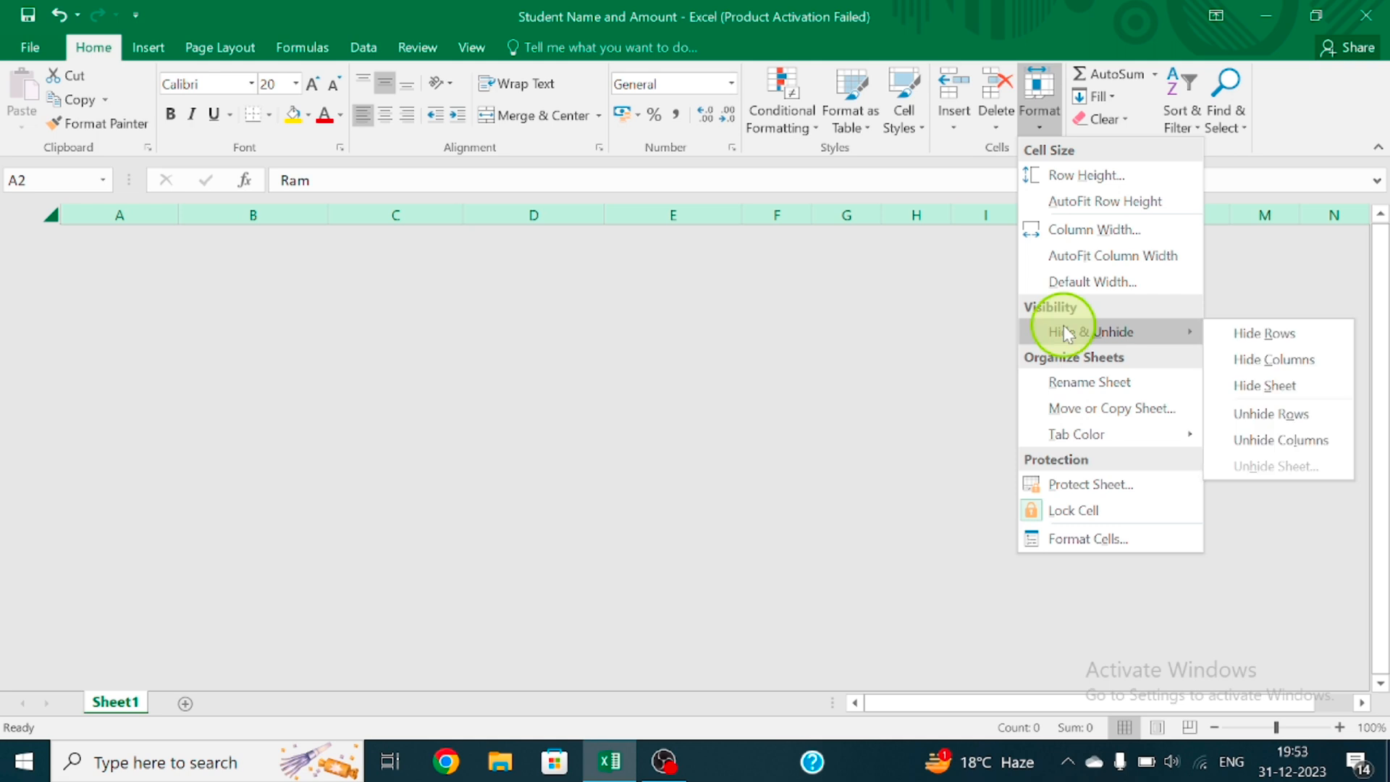
pyautogui.click(1265, 416)
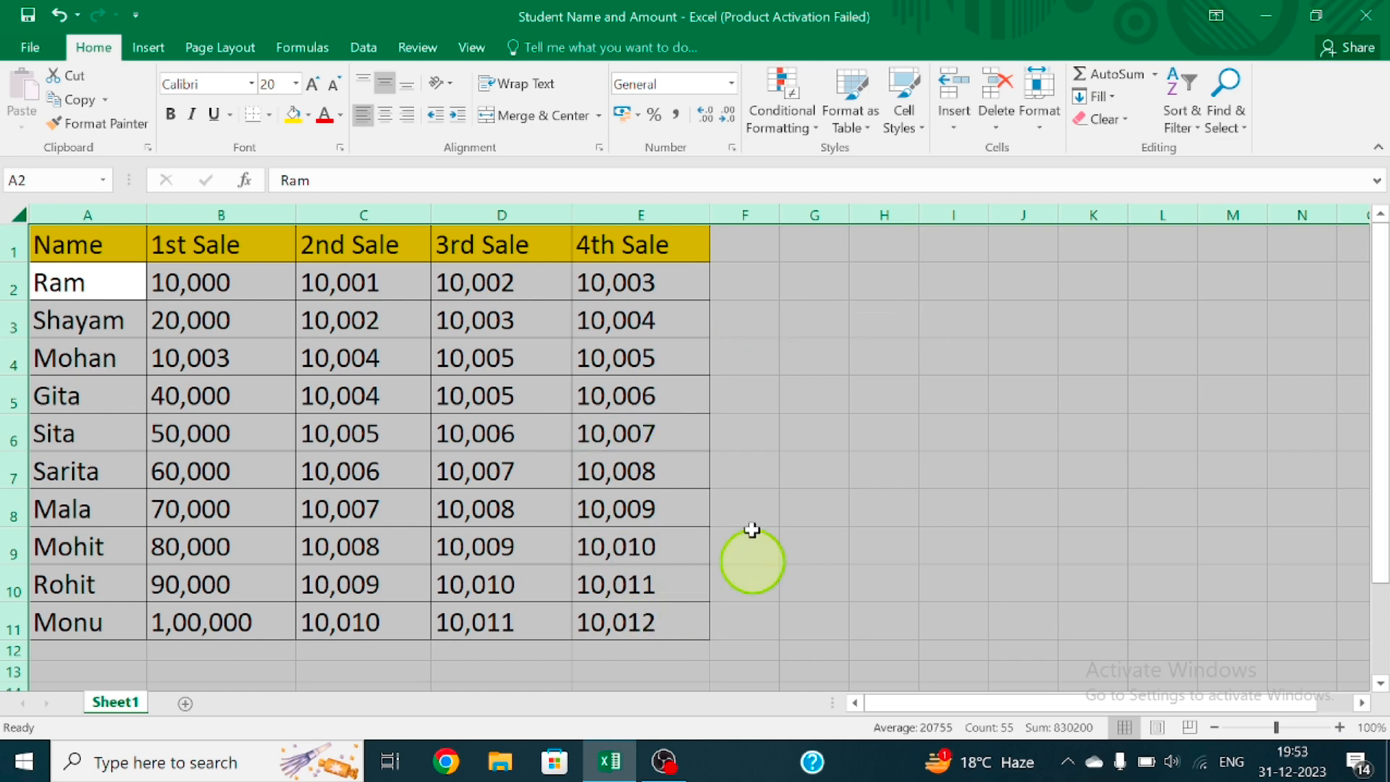
pyautogui.click(1168, 275)
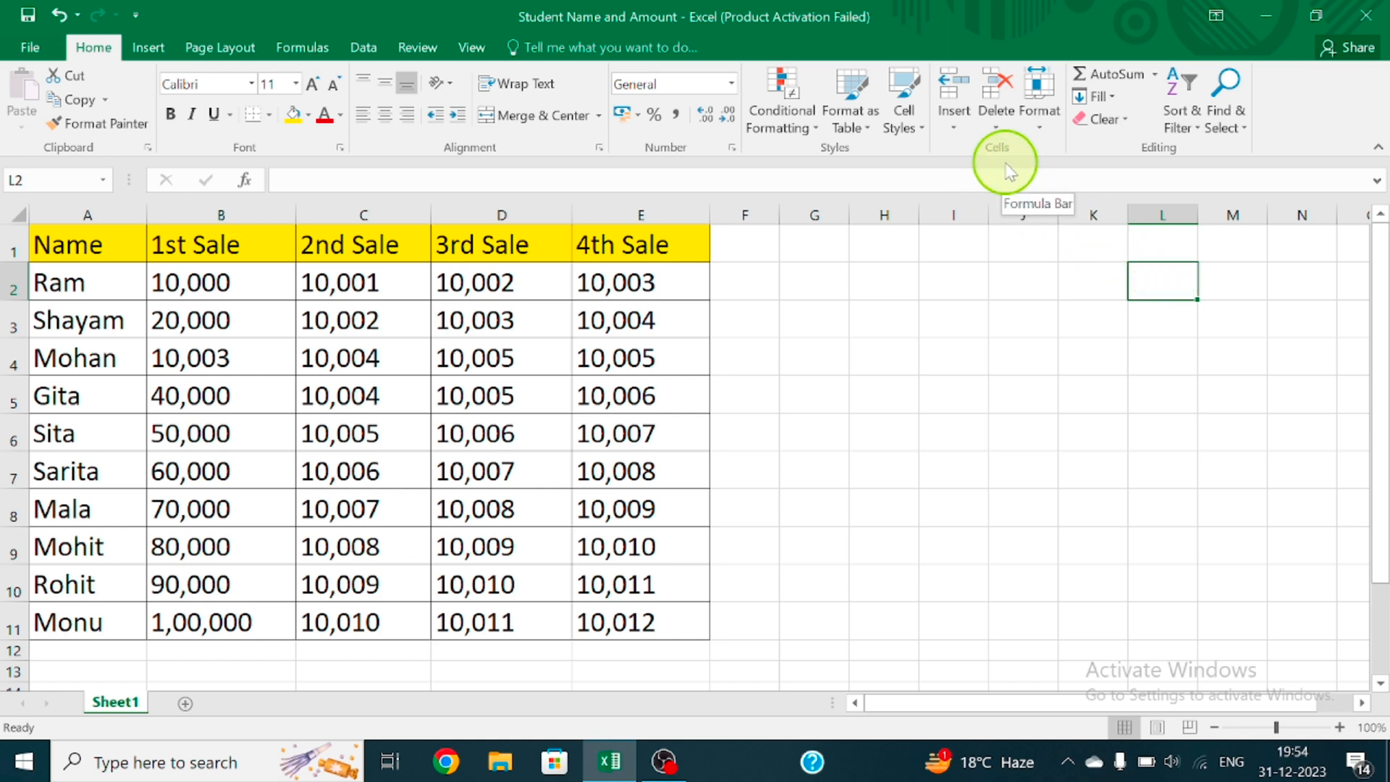
pyautogui.click(1057, 122)
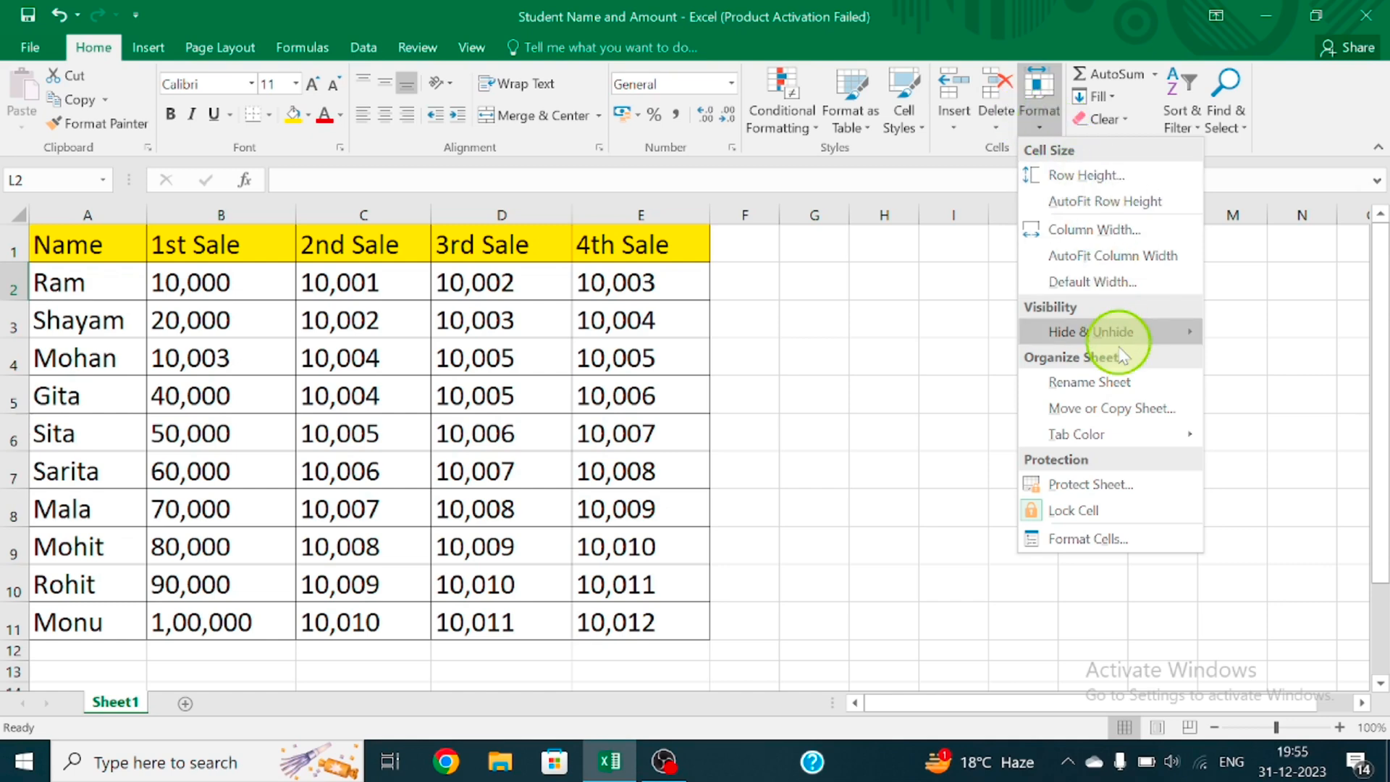
pyautogui.moveTo(1122, 337)
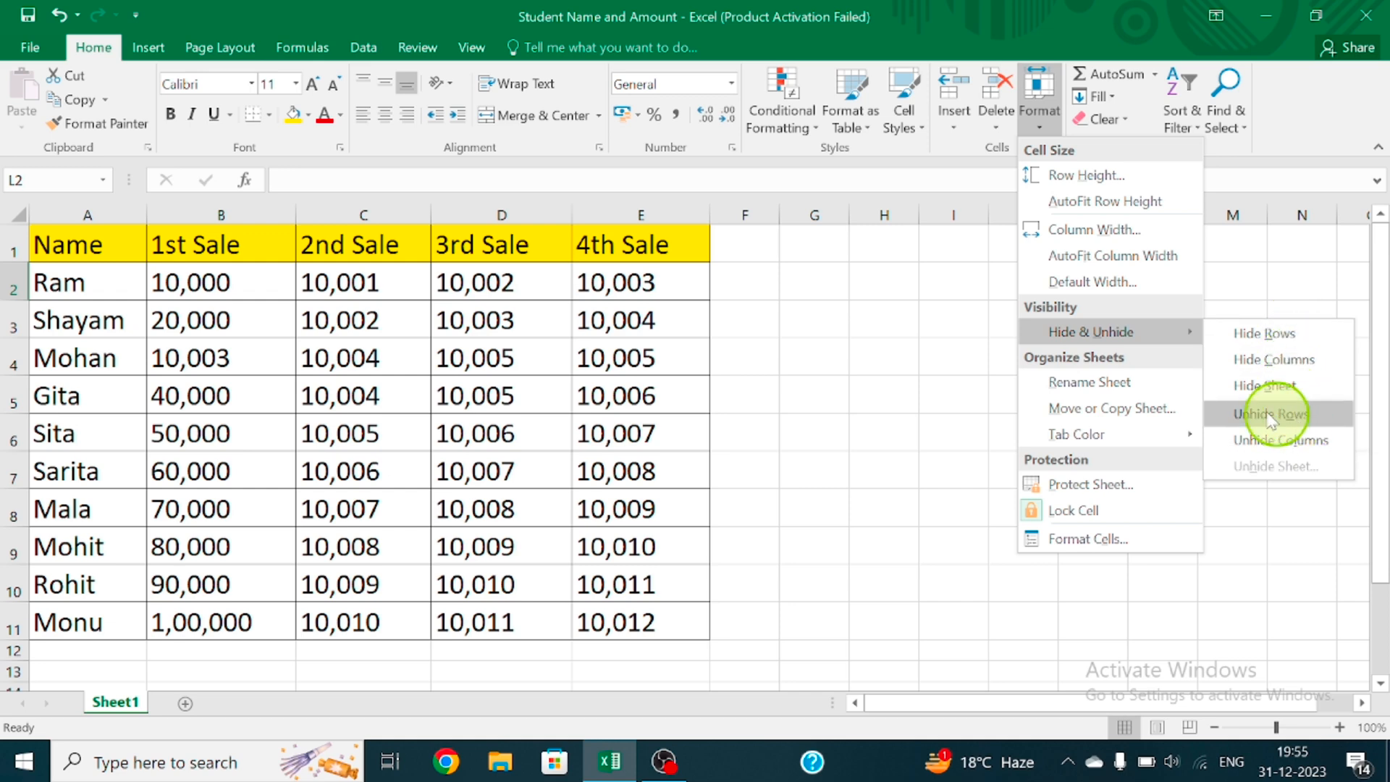
pyautogui.click(948, 384)
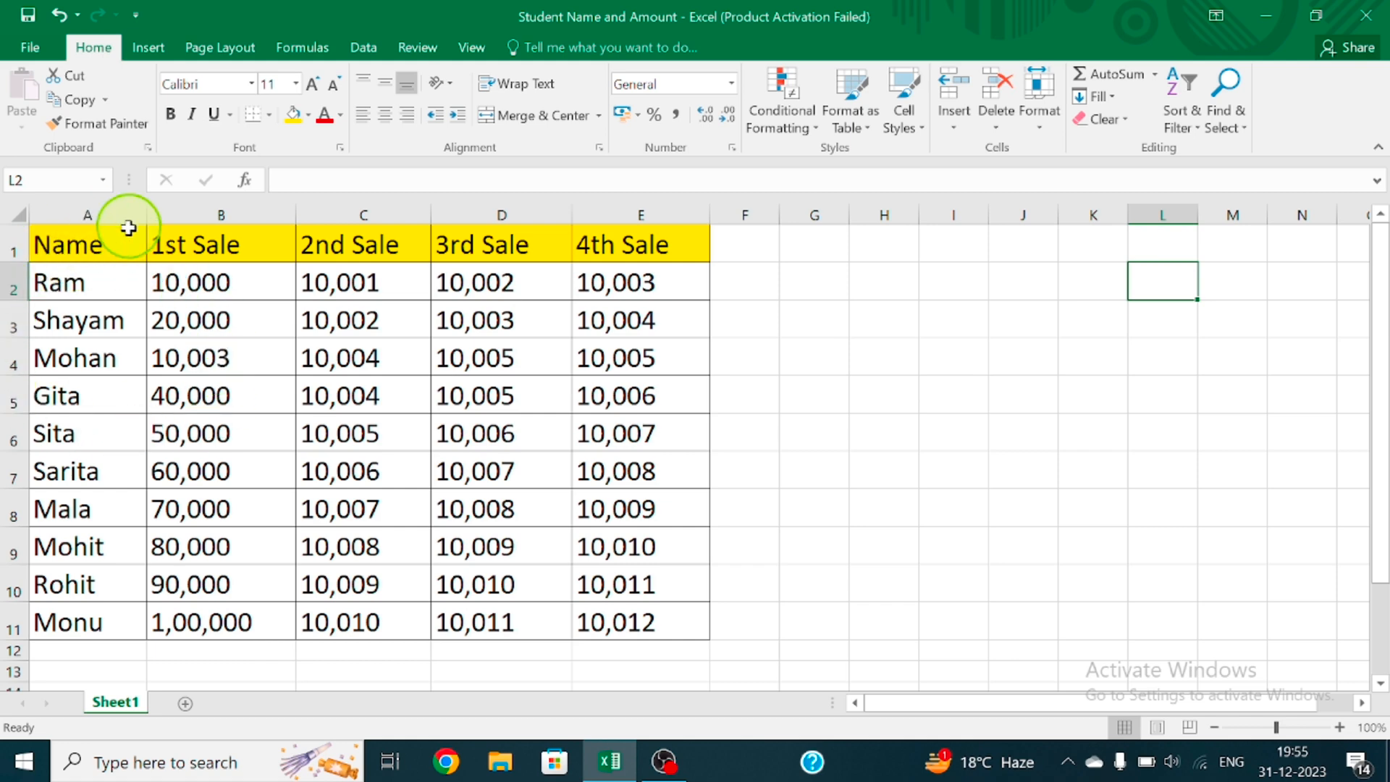
pyautogui.click(16, 326)
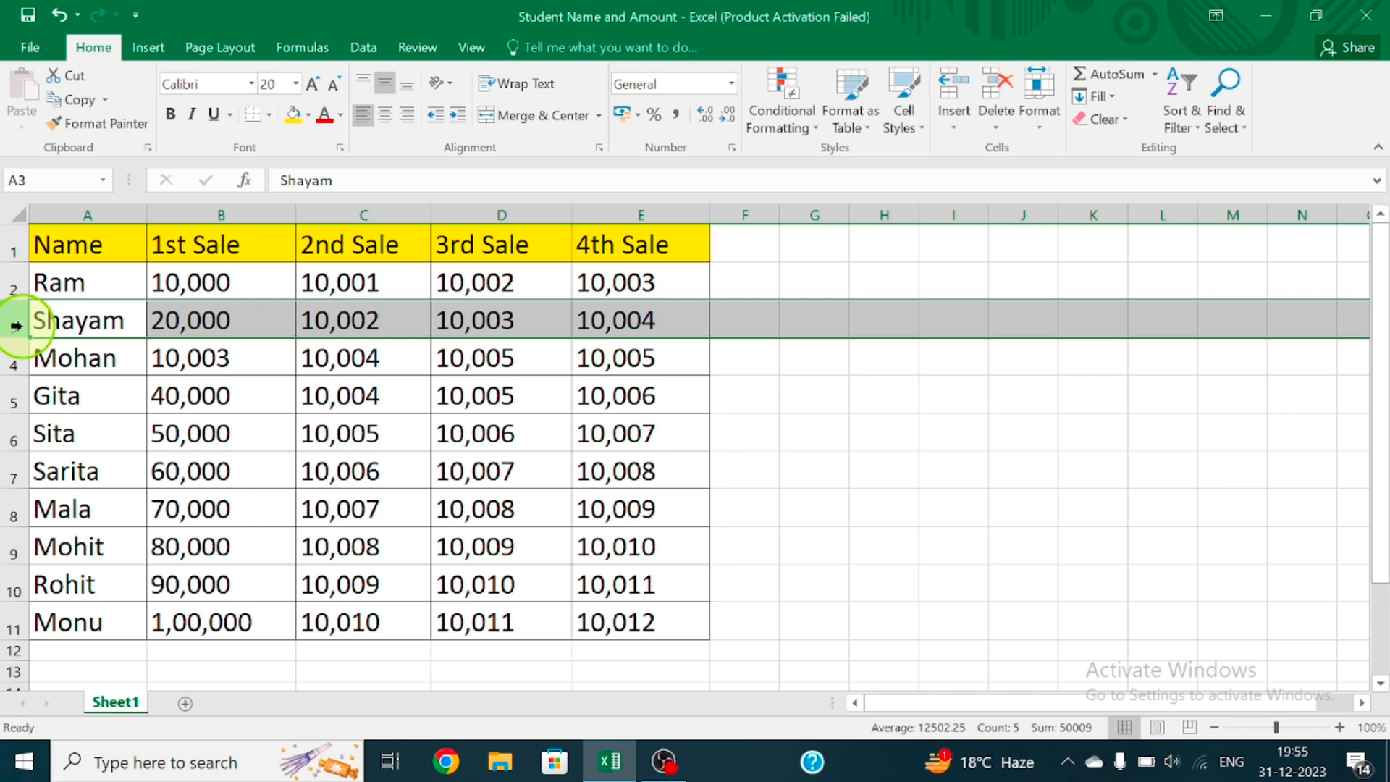
pyautogui.rightClick(16, 326)
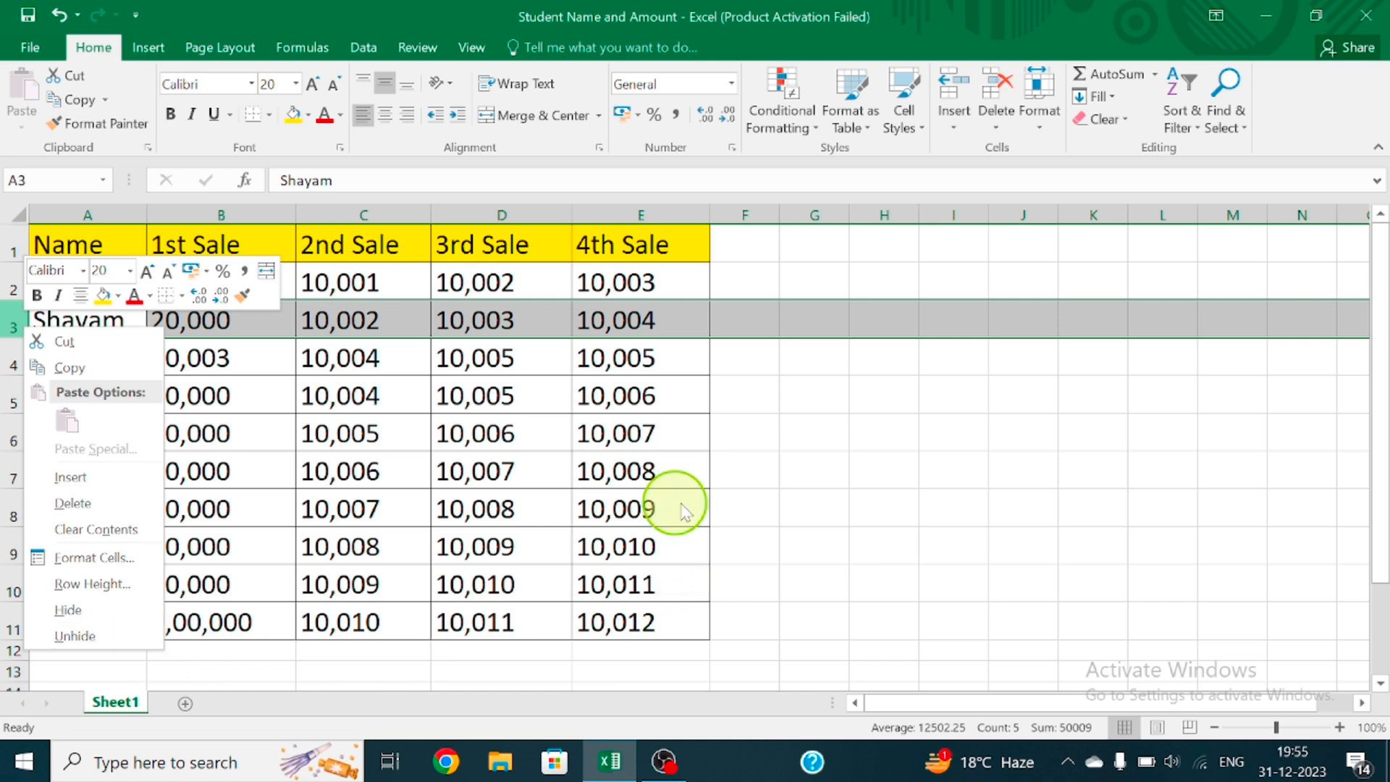
pyautogui.click(780, 501)
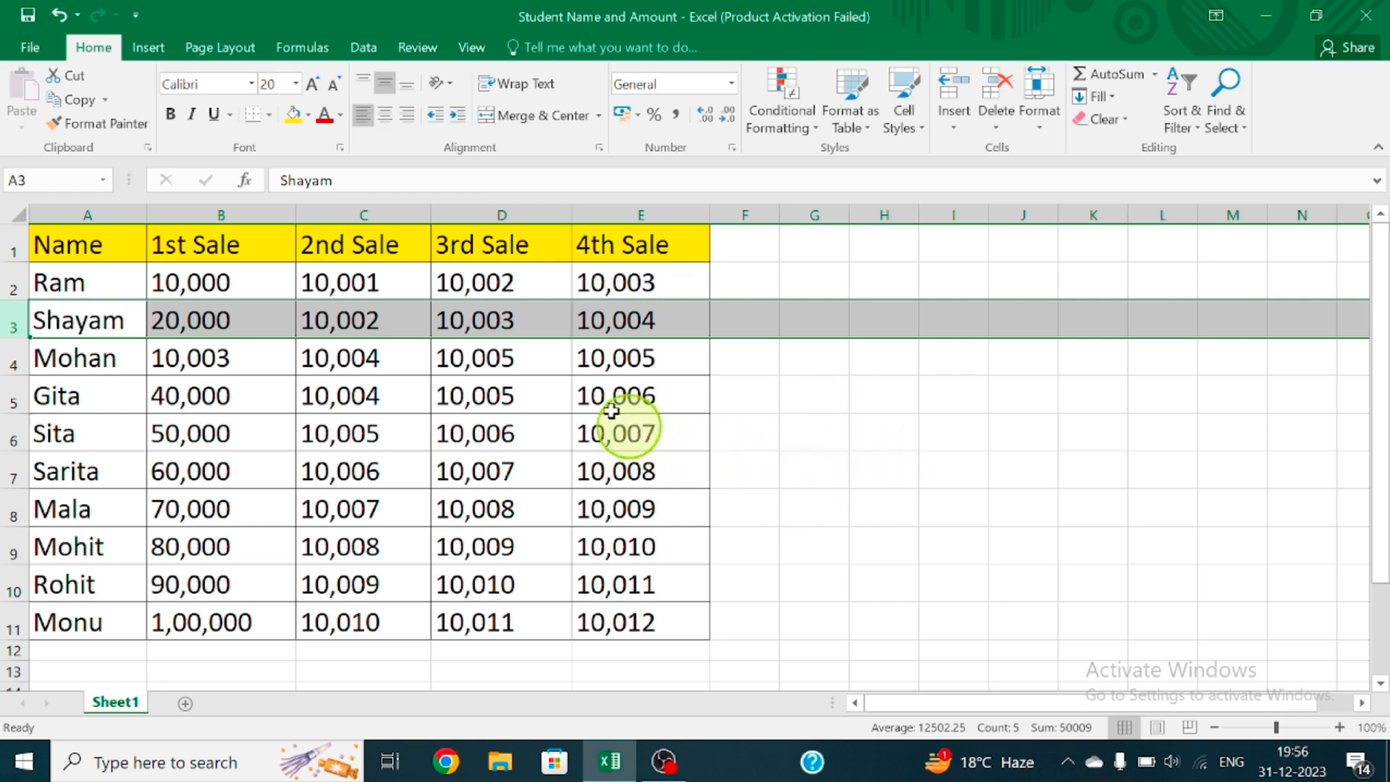
# Hide column B, the 1st Sale column, with Hide Columns
pyautogui.click(174, 207)
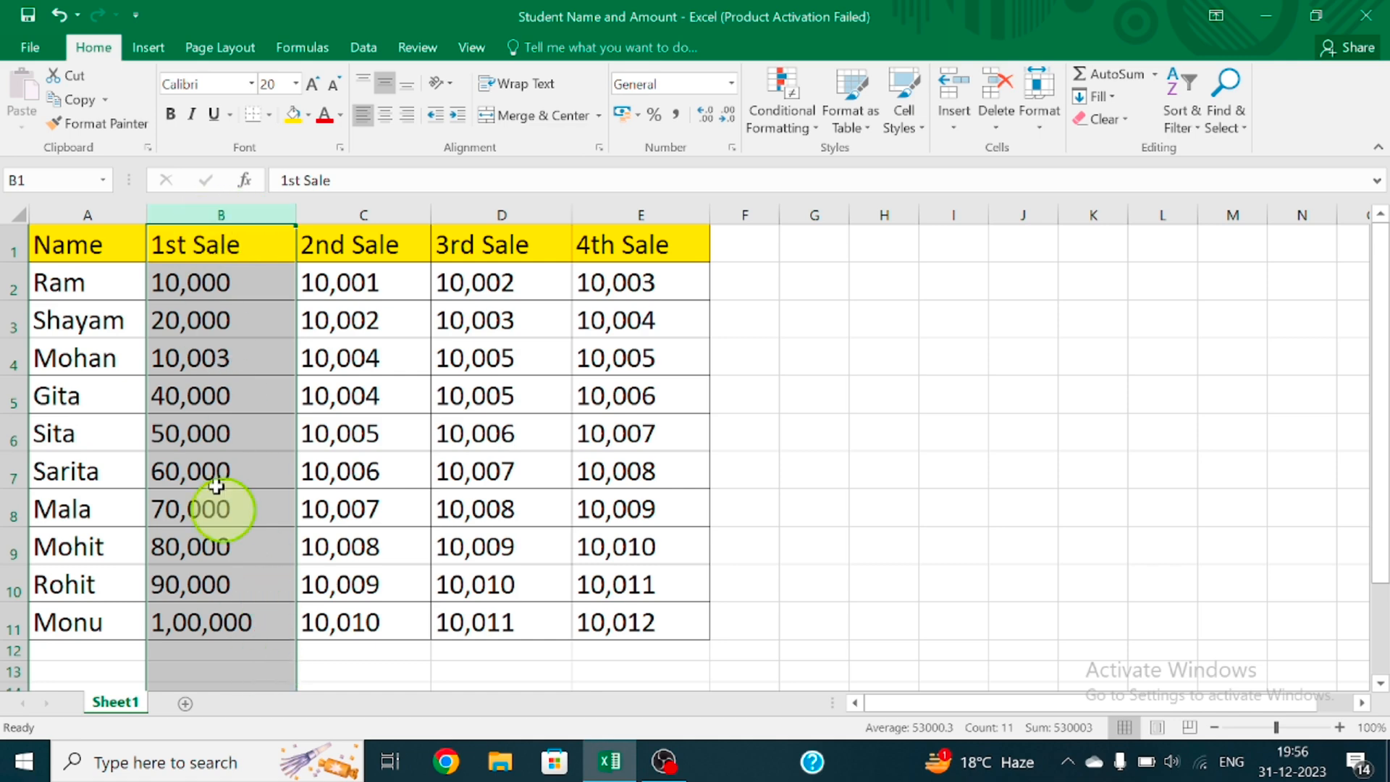
pyautogui.rightClick(242, 216)
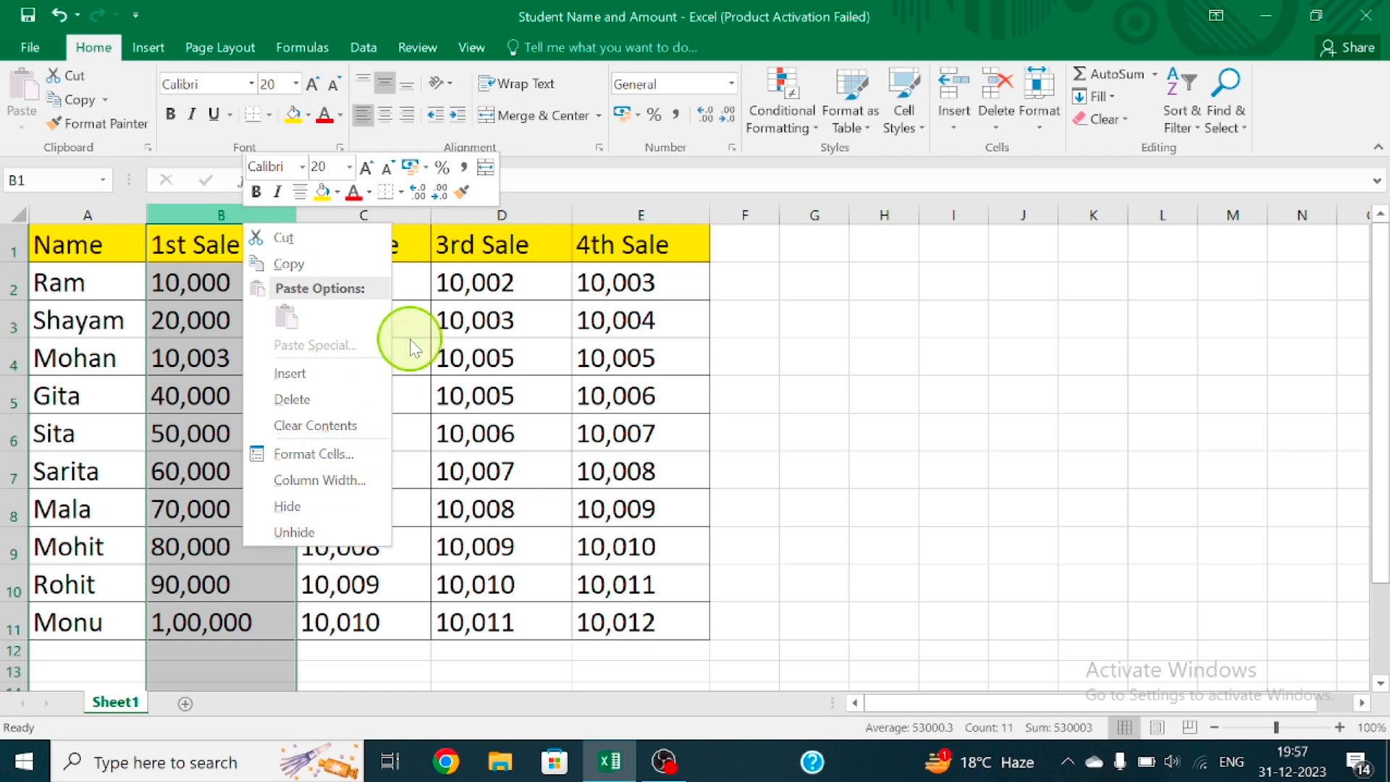
pyautogui.click(718, 262)
pyautogui.click(1040, 119)
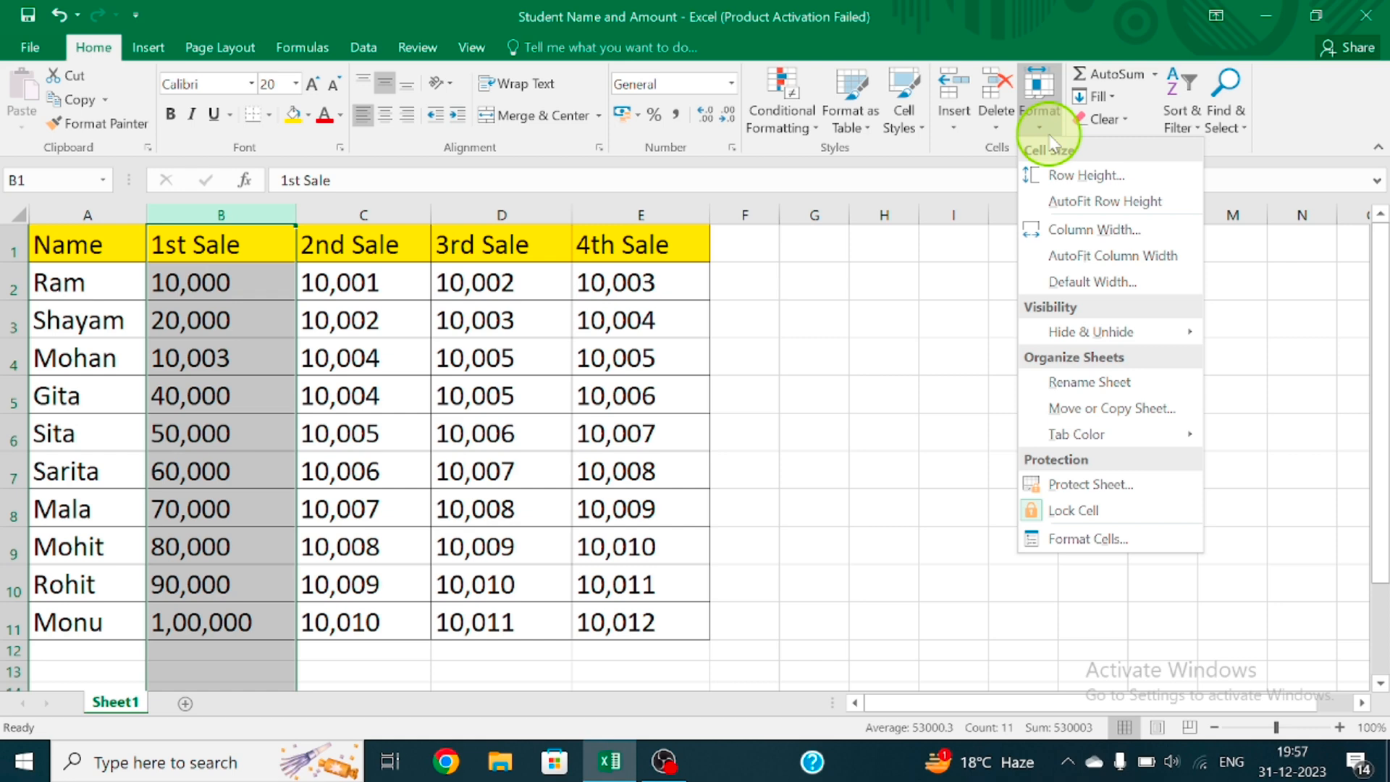
pyautogui.moveTo(1071, 338)
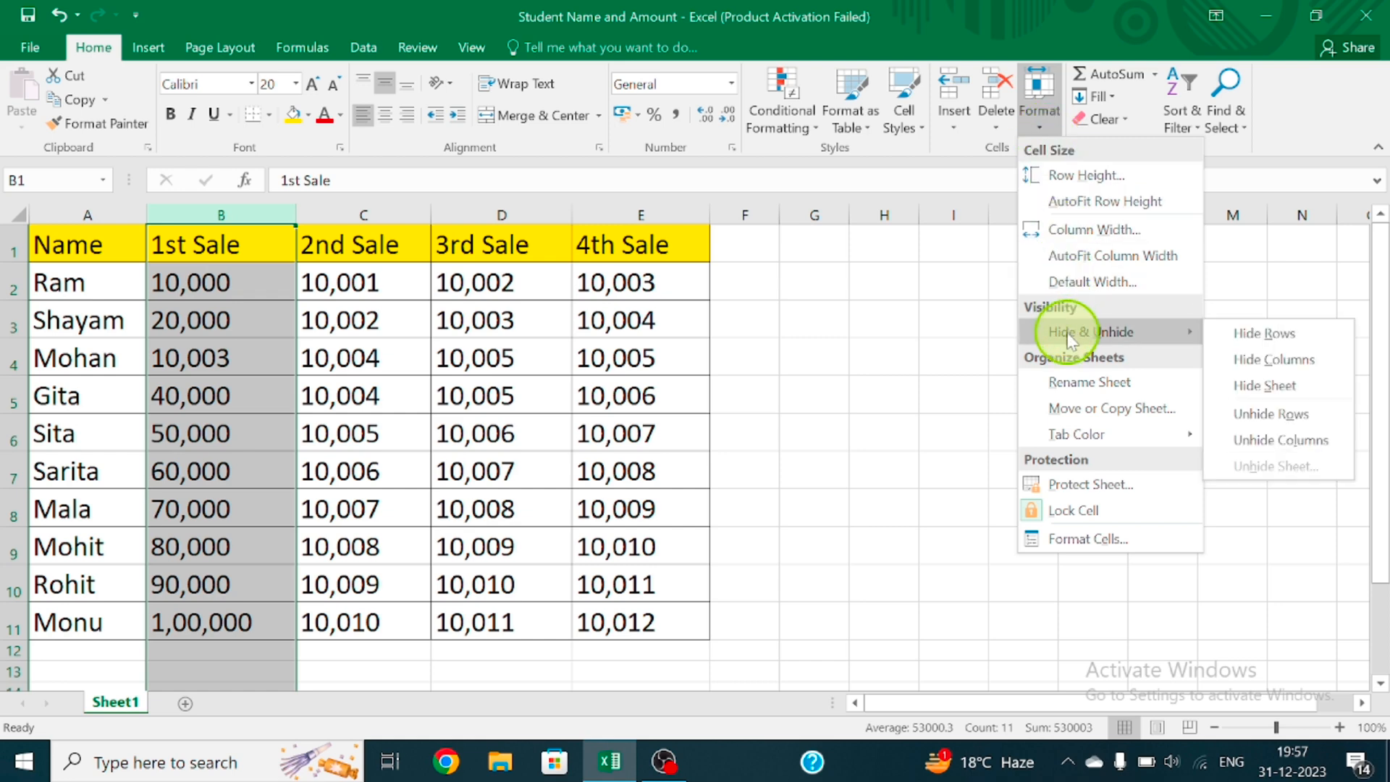
pyautogui.click(1276, 362)
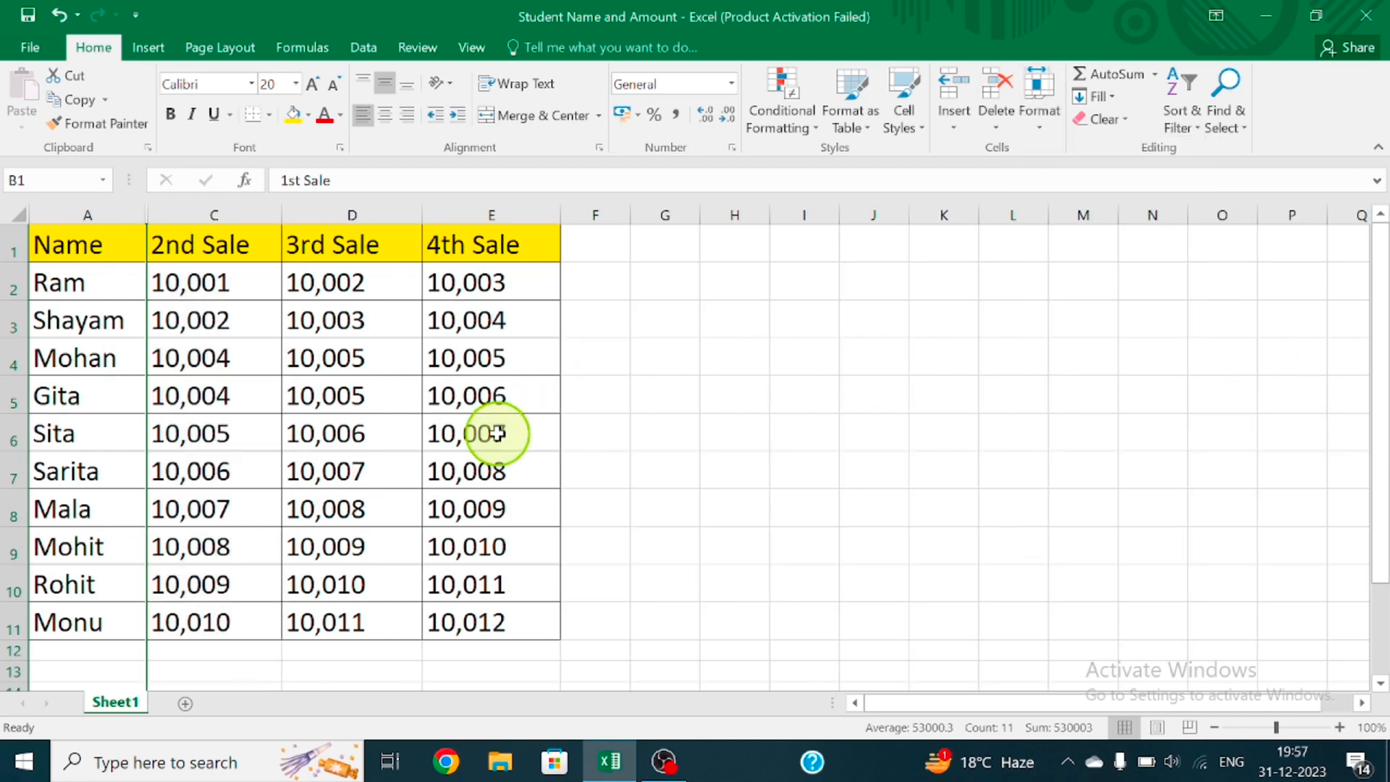
# Select columns C and D, the 2nd Sale and 3rd Sale columns, and hide them together
pyautogui.click(241, 211)
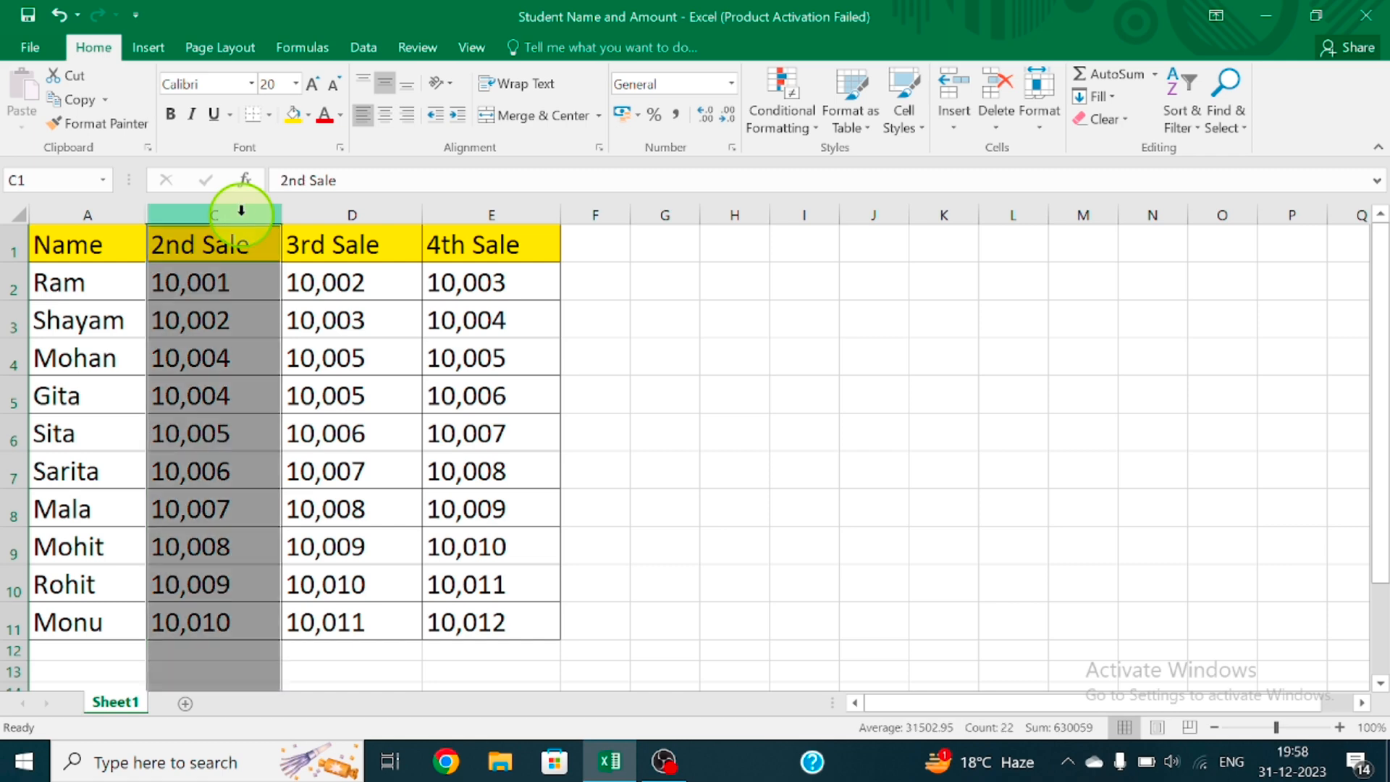
pyautogui.keyDown('shift'); pyautogui.click(308, 210); pyautogui.keyUp('shift')
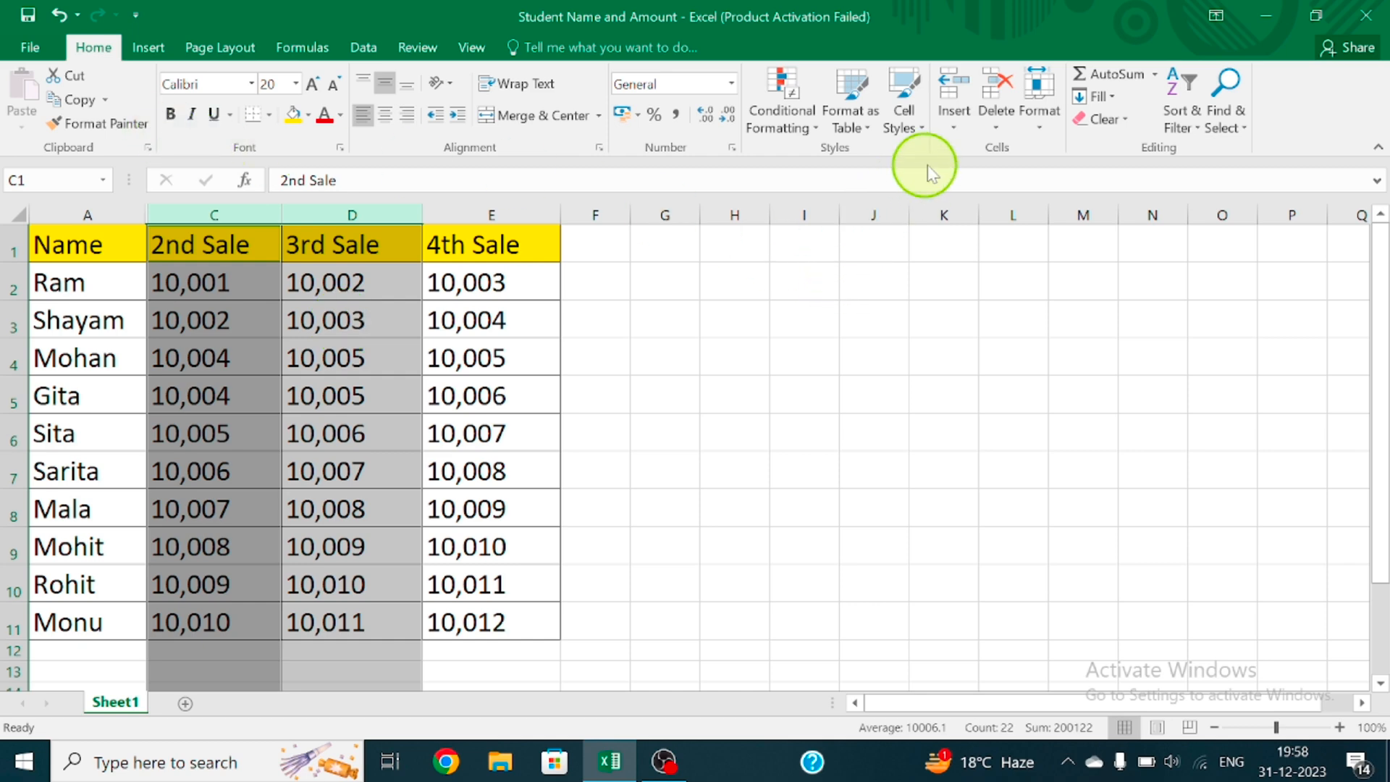
pyautogui.click(1045, 127)
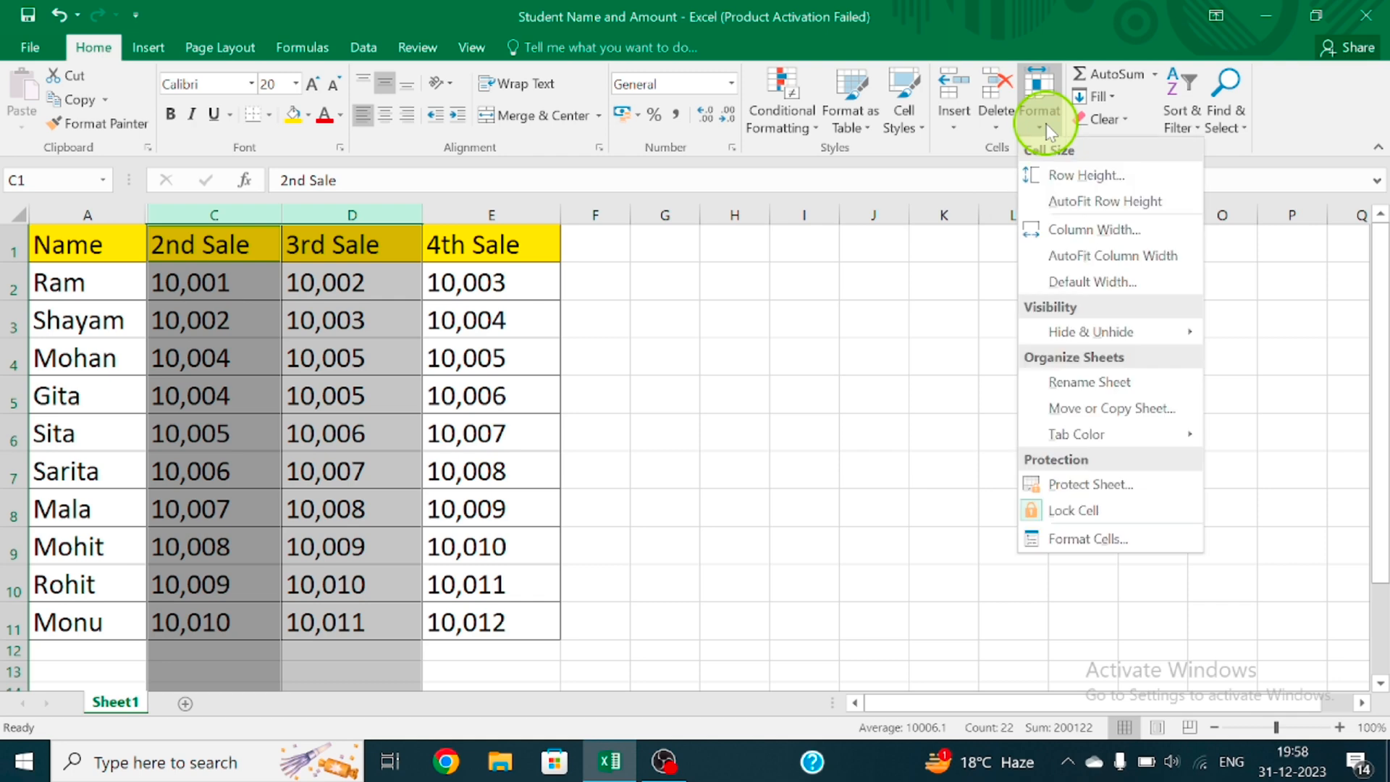
pyautogui.moveTo(1102, 335)
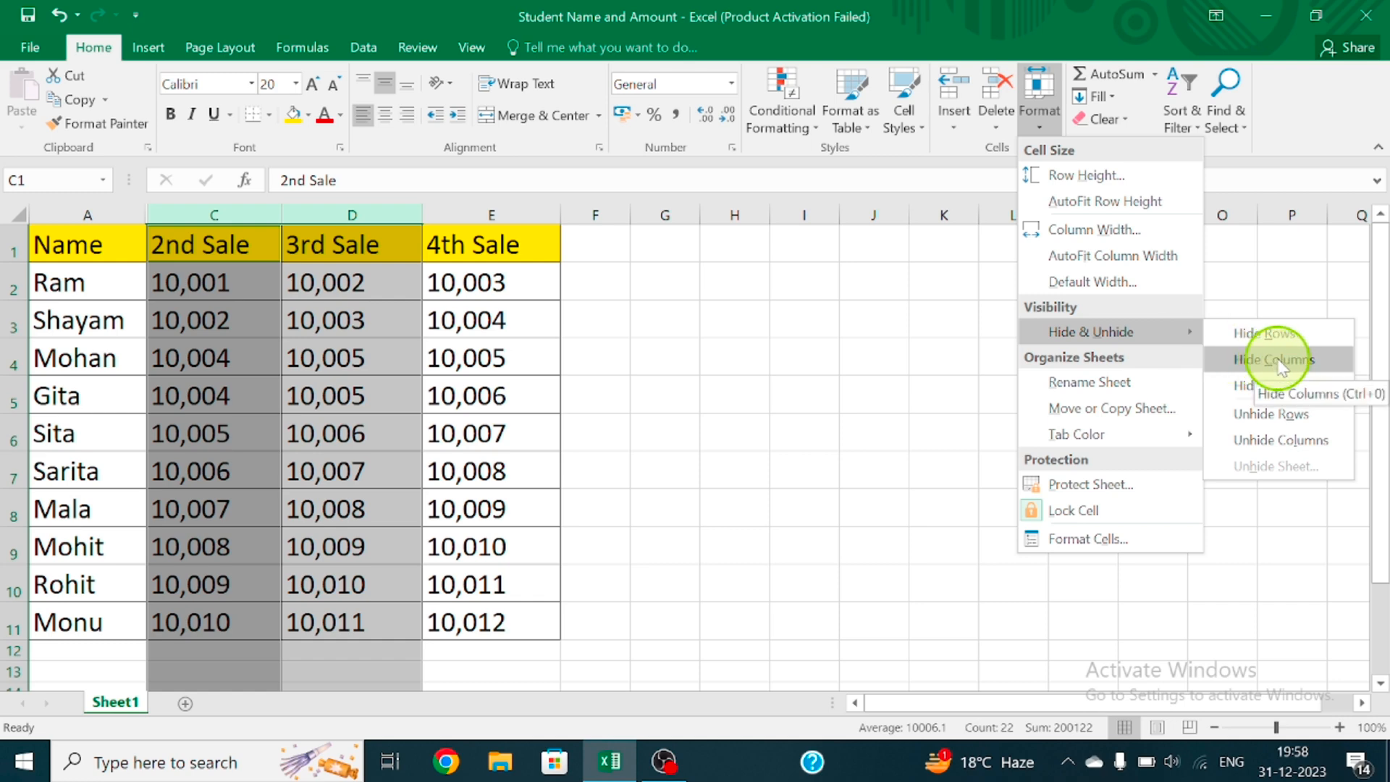
pyautogui.click(946, 362)
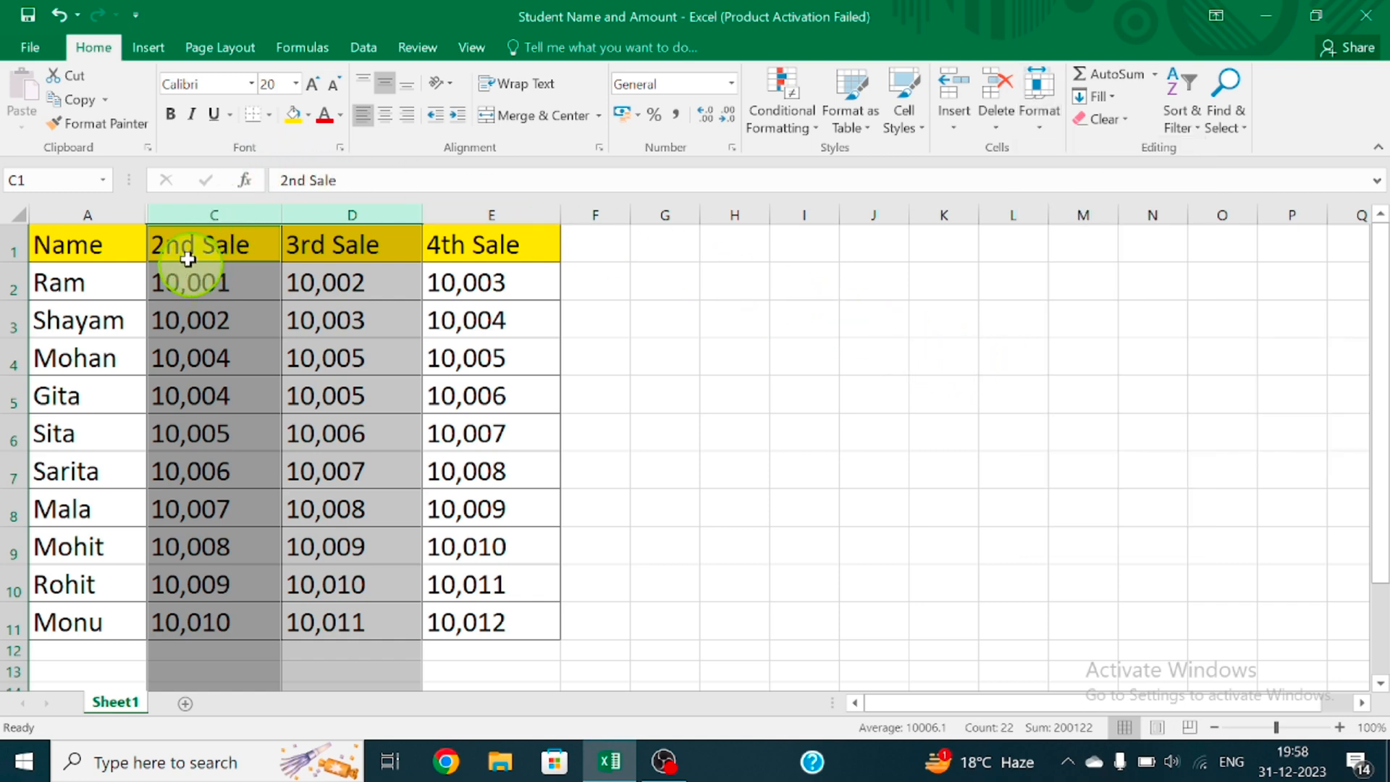
pyautogui.rightClick(248, 218)
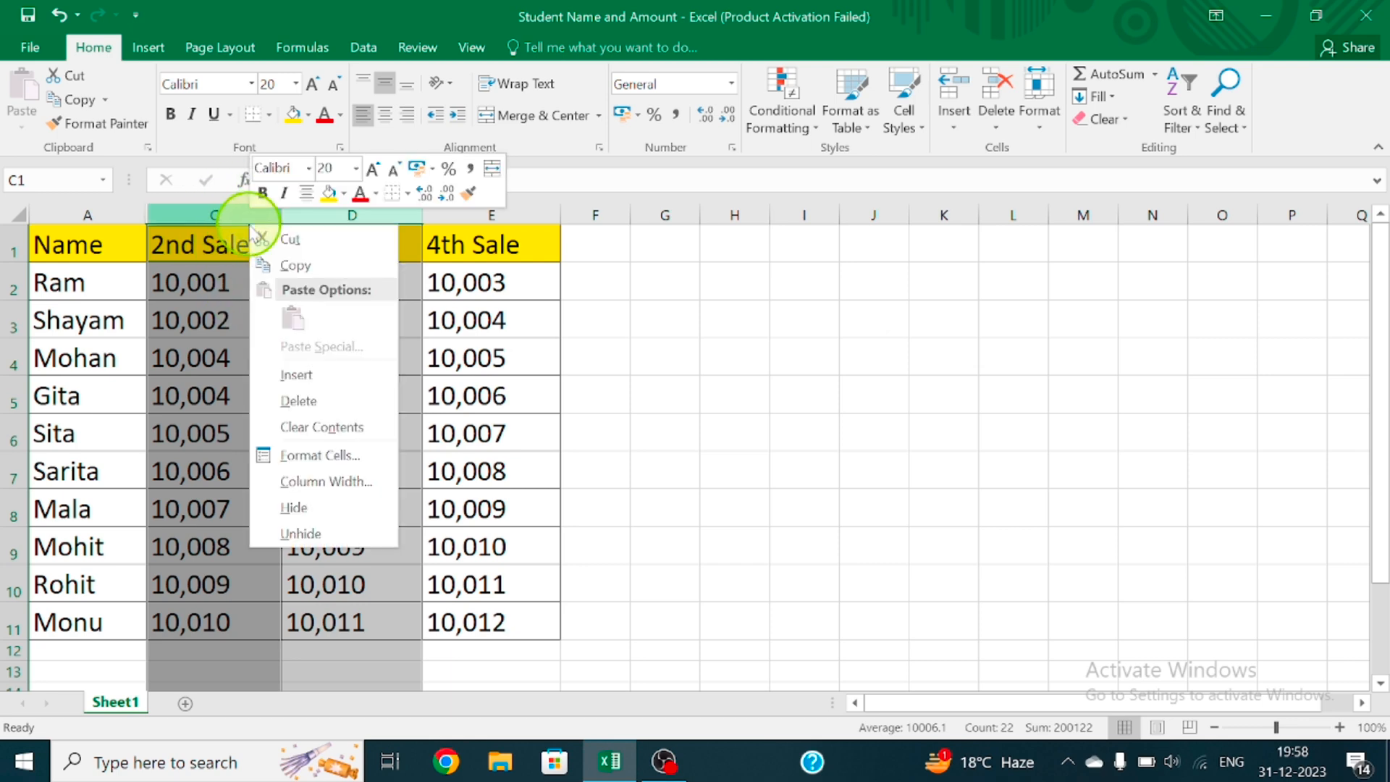
pyautogui.click(349, 508)
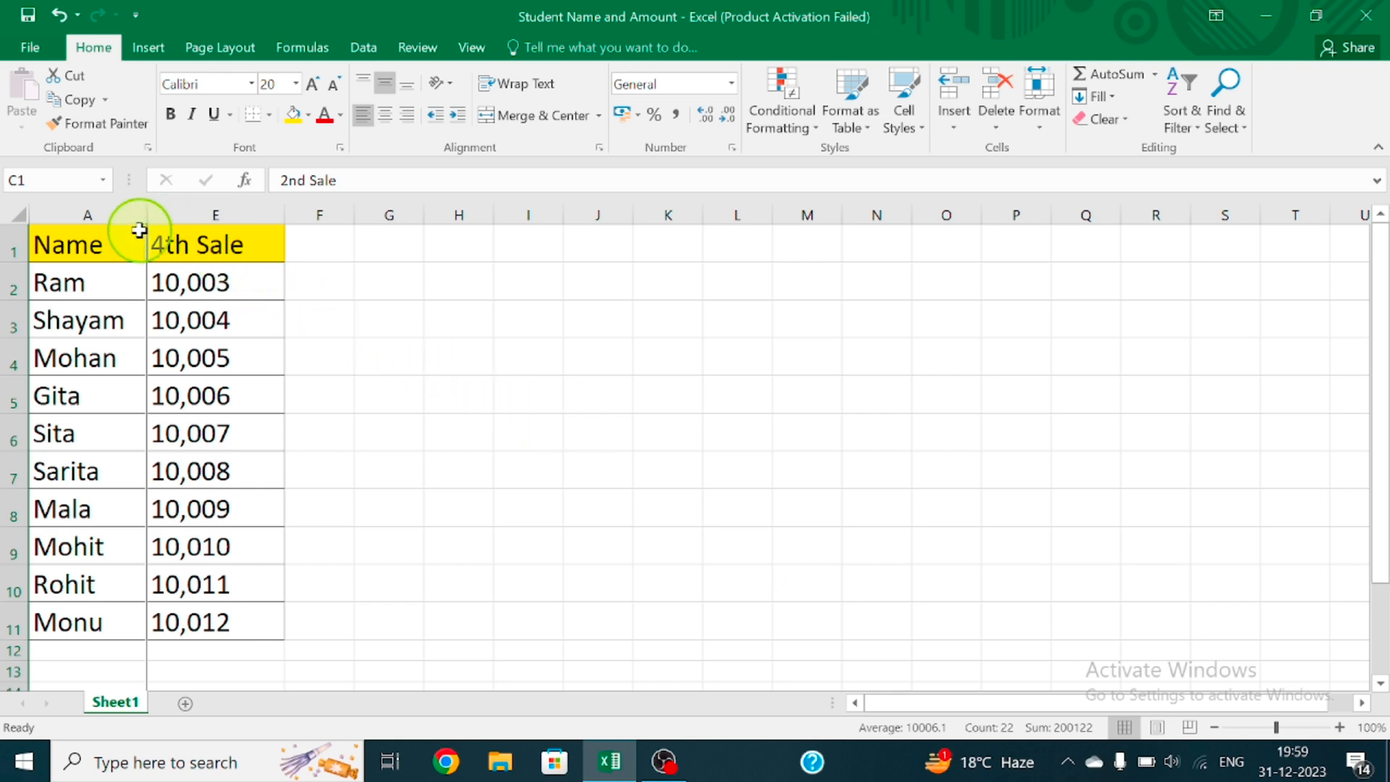
# Unhide columns B to D by selecting the neighbouring columns A and E and applying Unhide, and clear the selection
pyautogui.moveTo(113, 214); pyautogui.dragTo(211, 195)
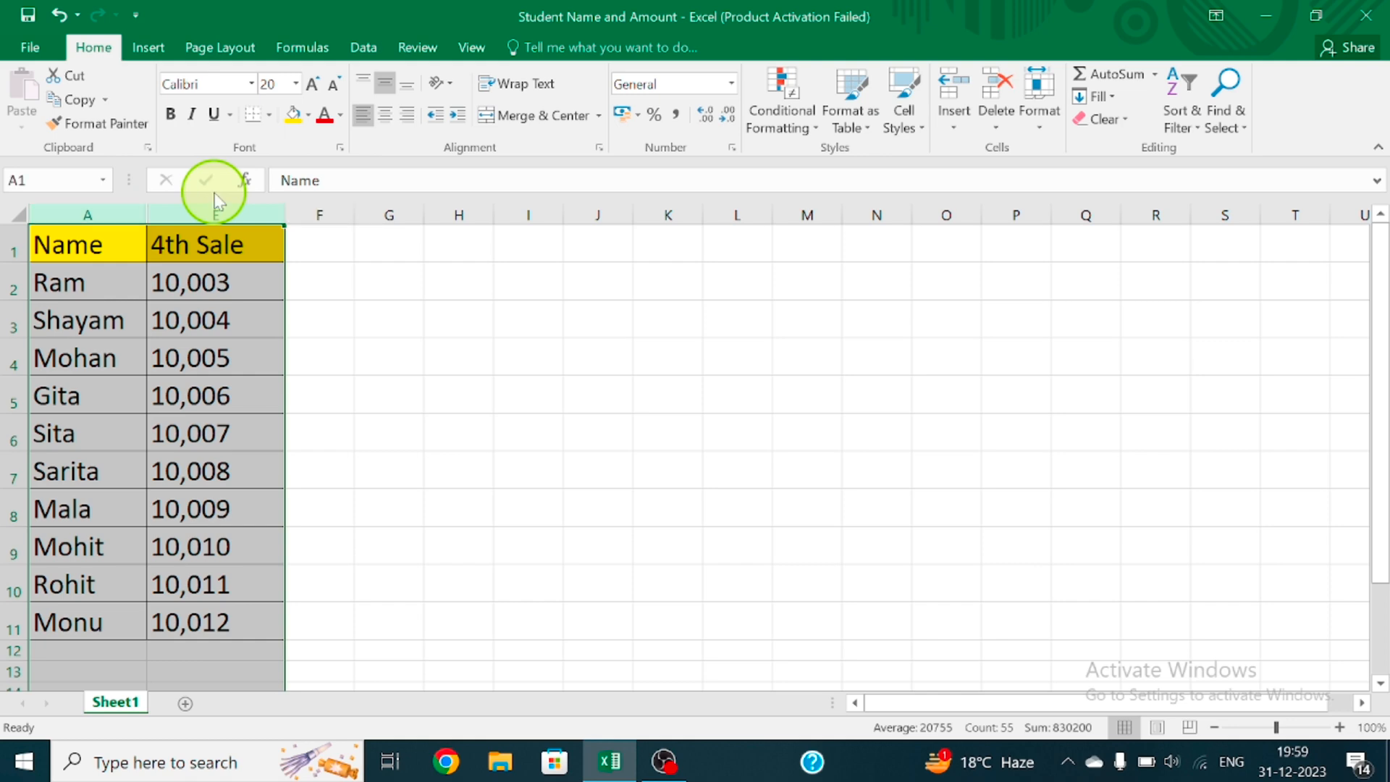
pyautogui.rightClick(103, 215)
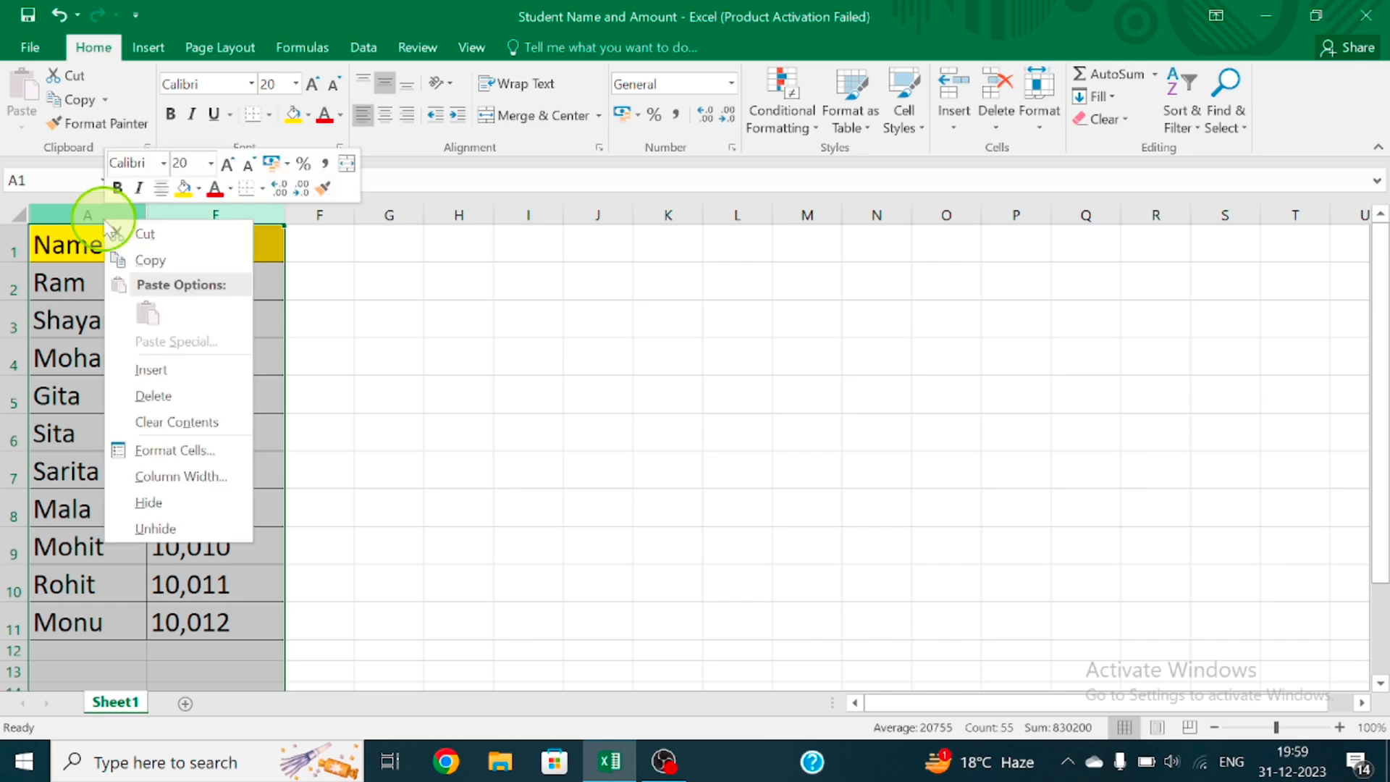
pyautogui.click(202, 532)
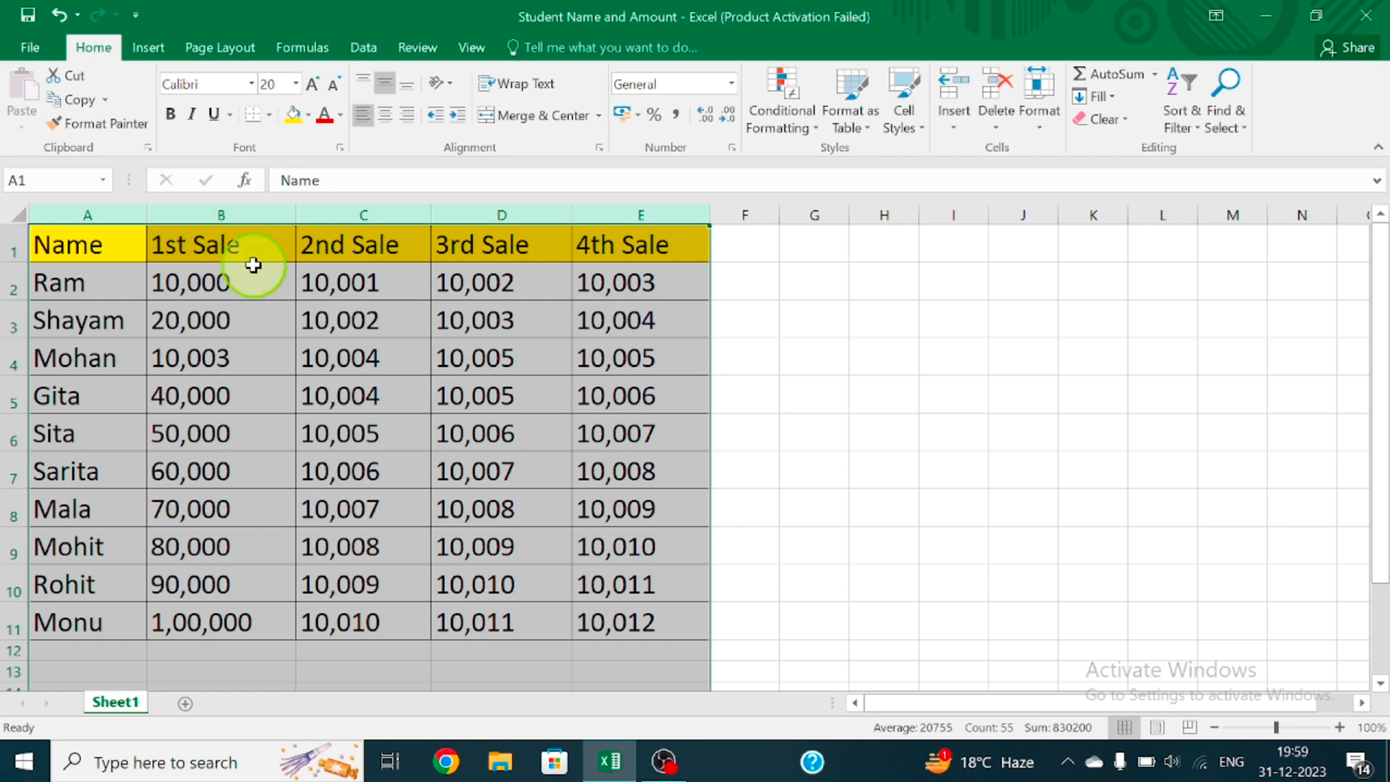
pyautogui.click(818, 329)
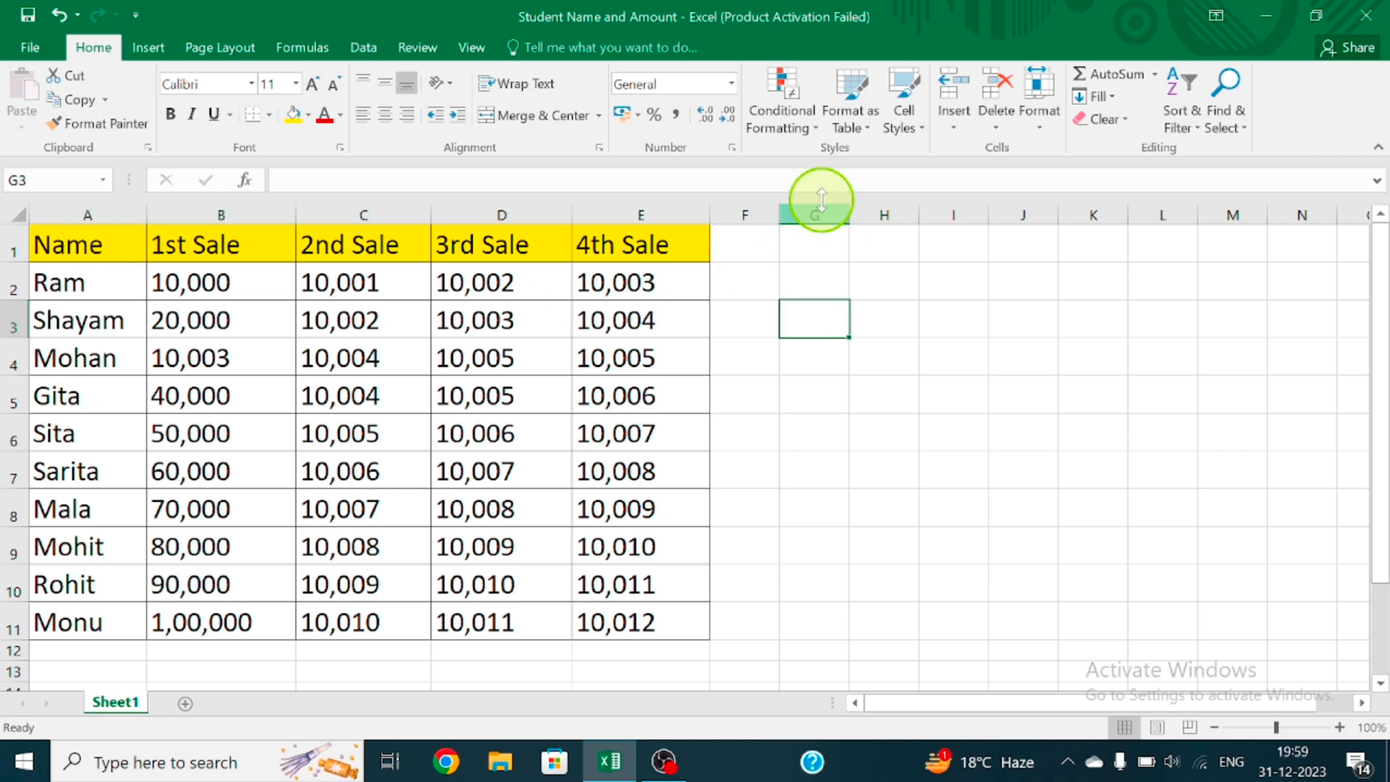
# Select the whole sheet and hide all of its columns with Hide Columns
pyautogui.click(1046, 115)
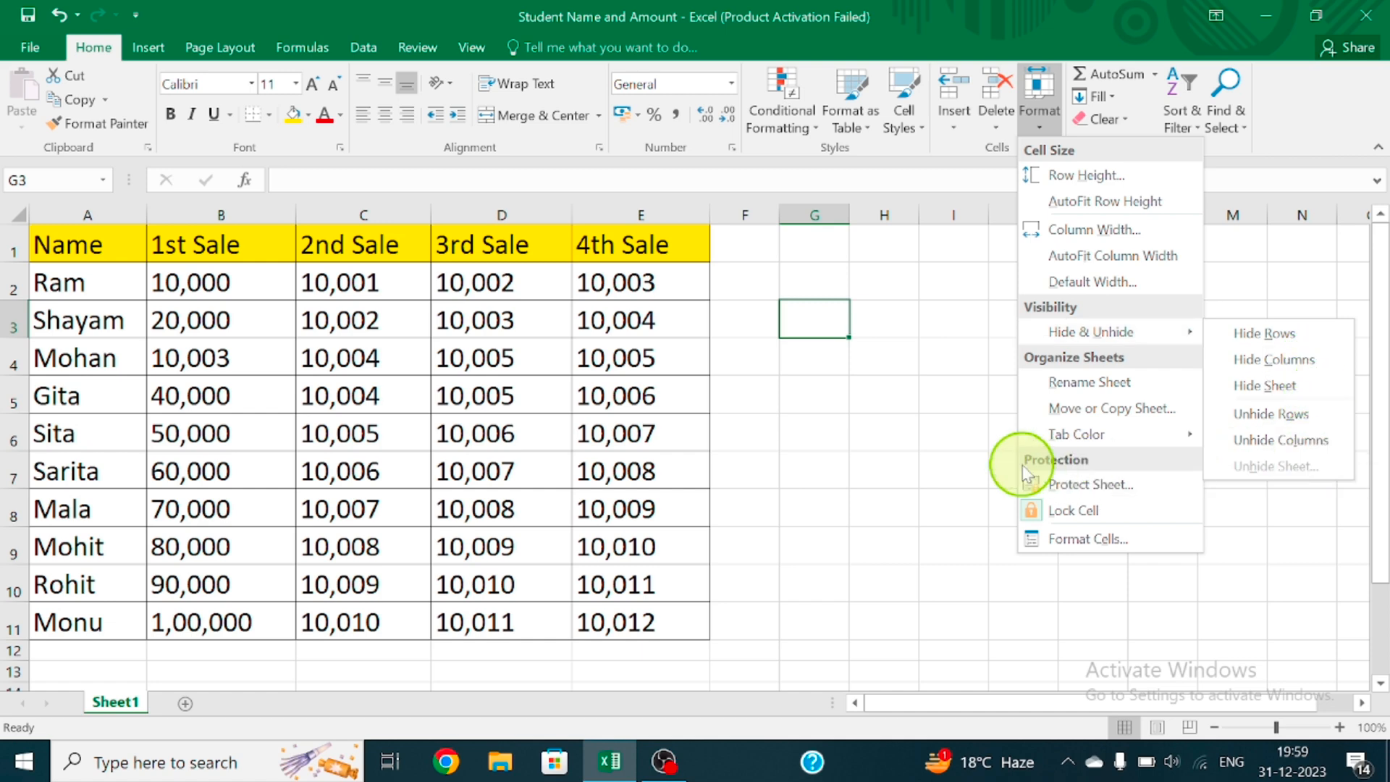
pyautogui.click(915, 450)
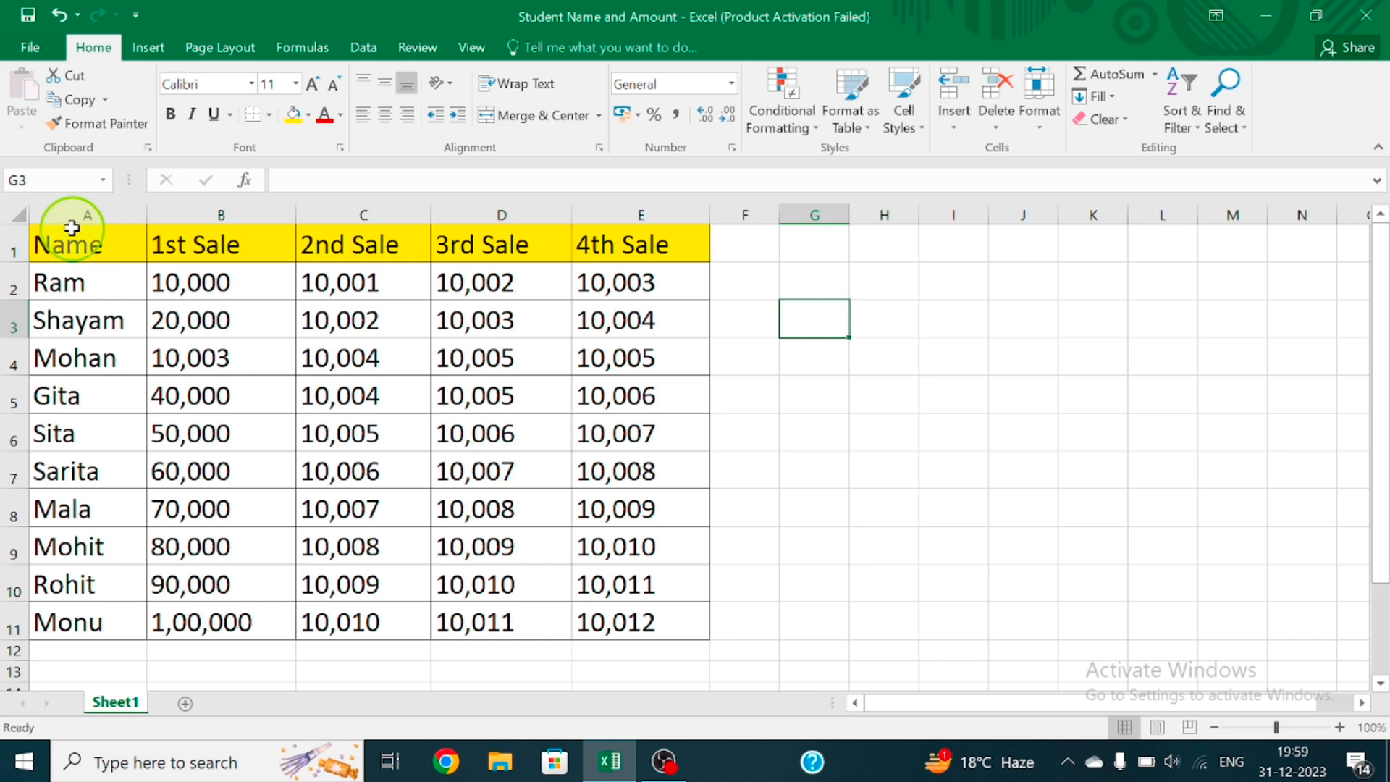
pyautogui.click(17, 219)
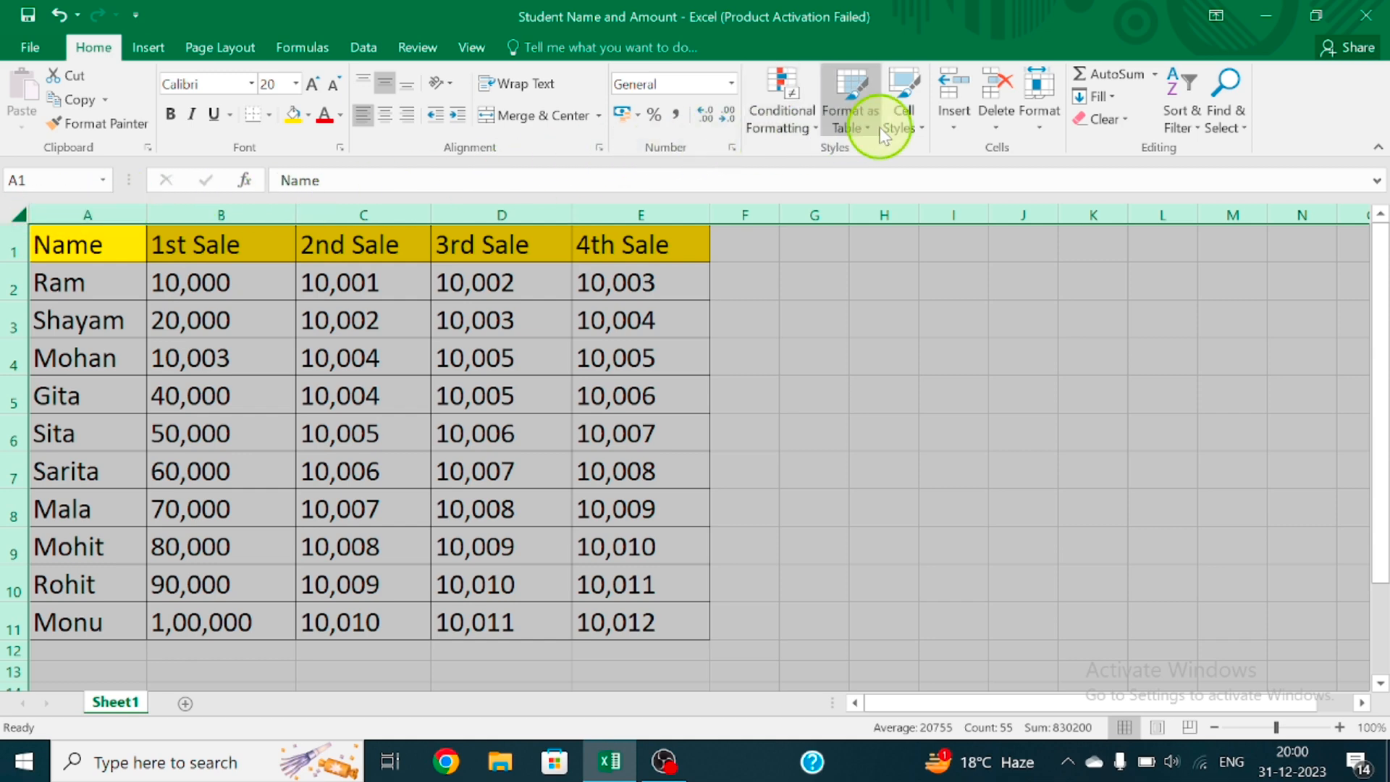
pyautogui.click(1055, 130)
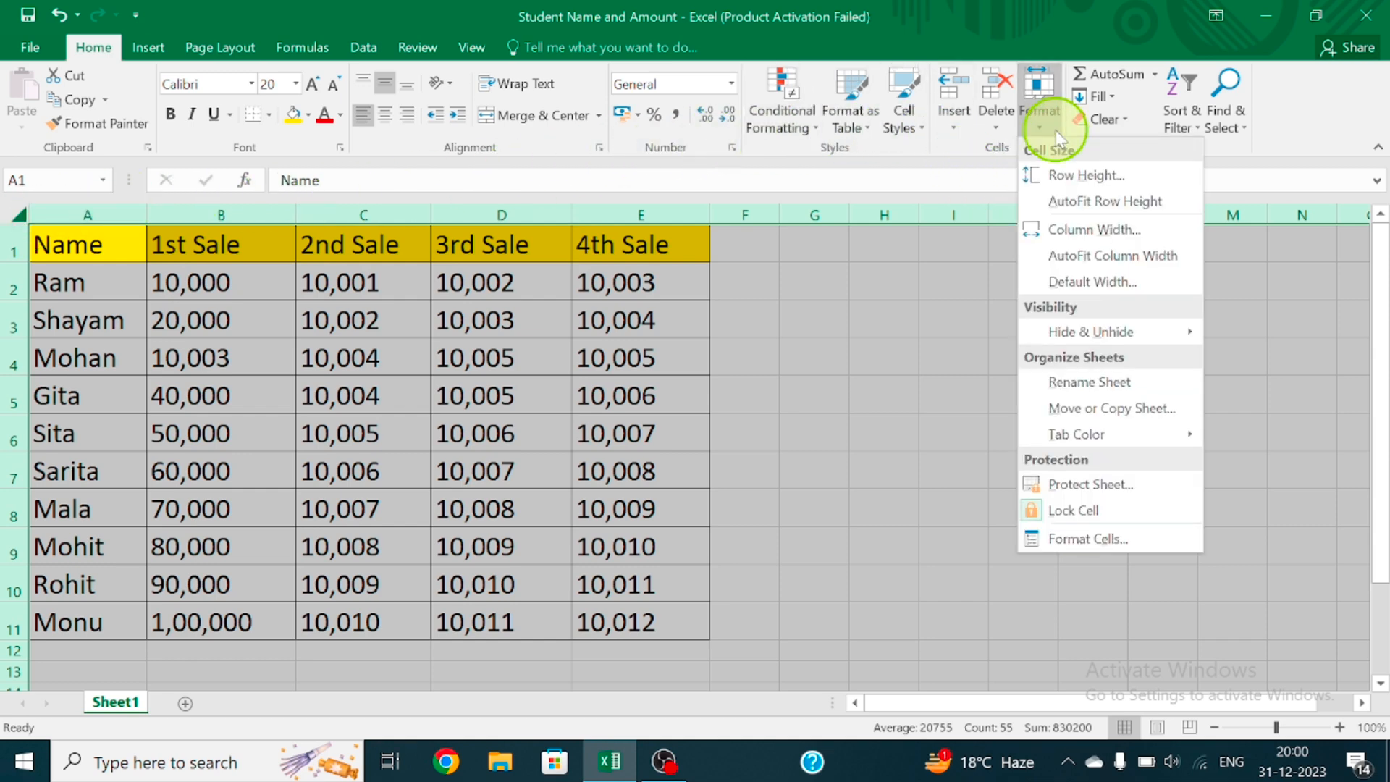
pyautogui.moveTo(1173, 344)
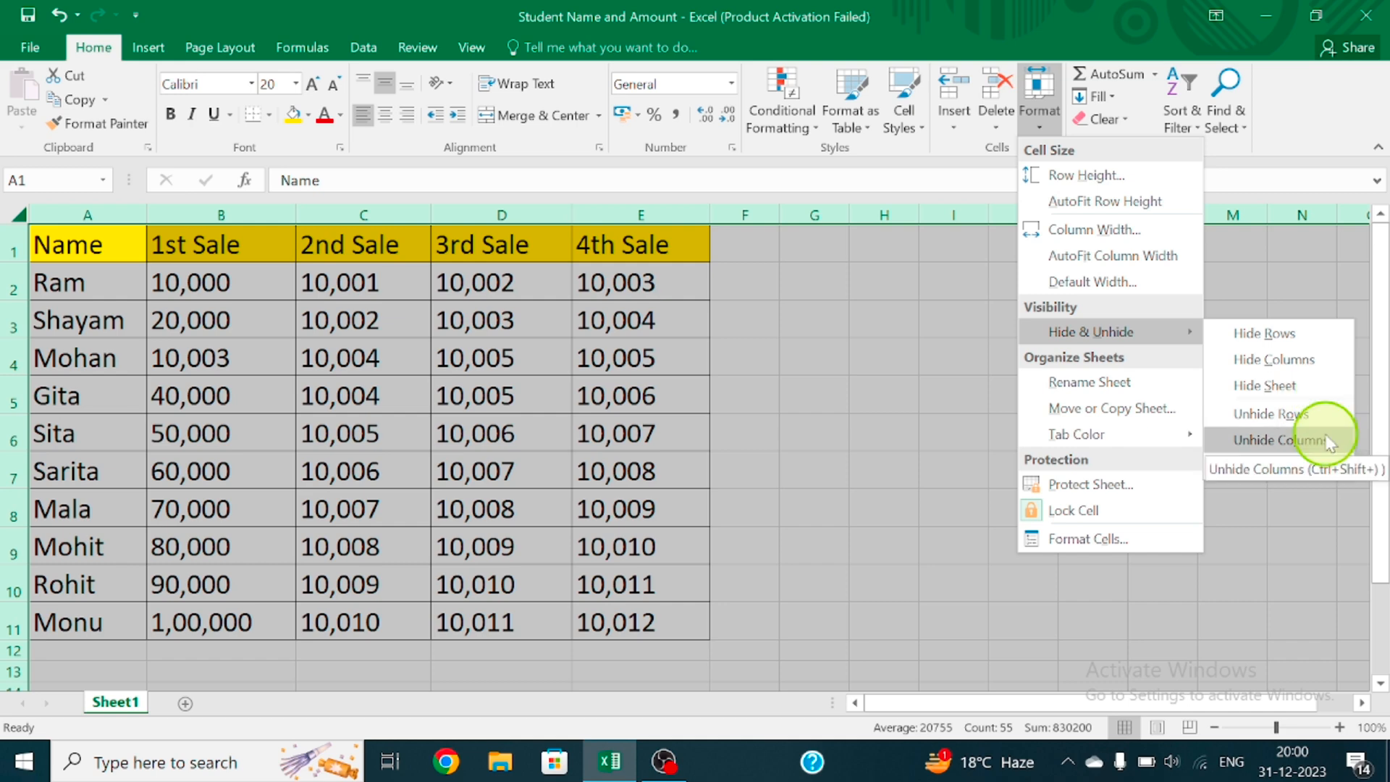
pyautogui.click(1315, 369)
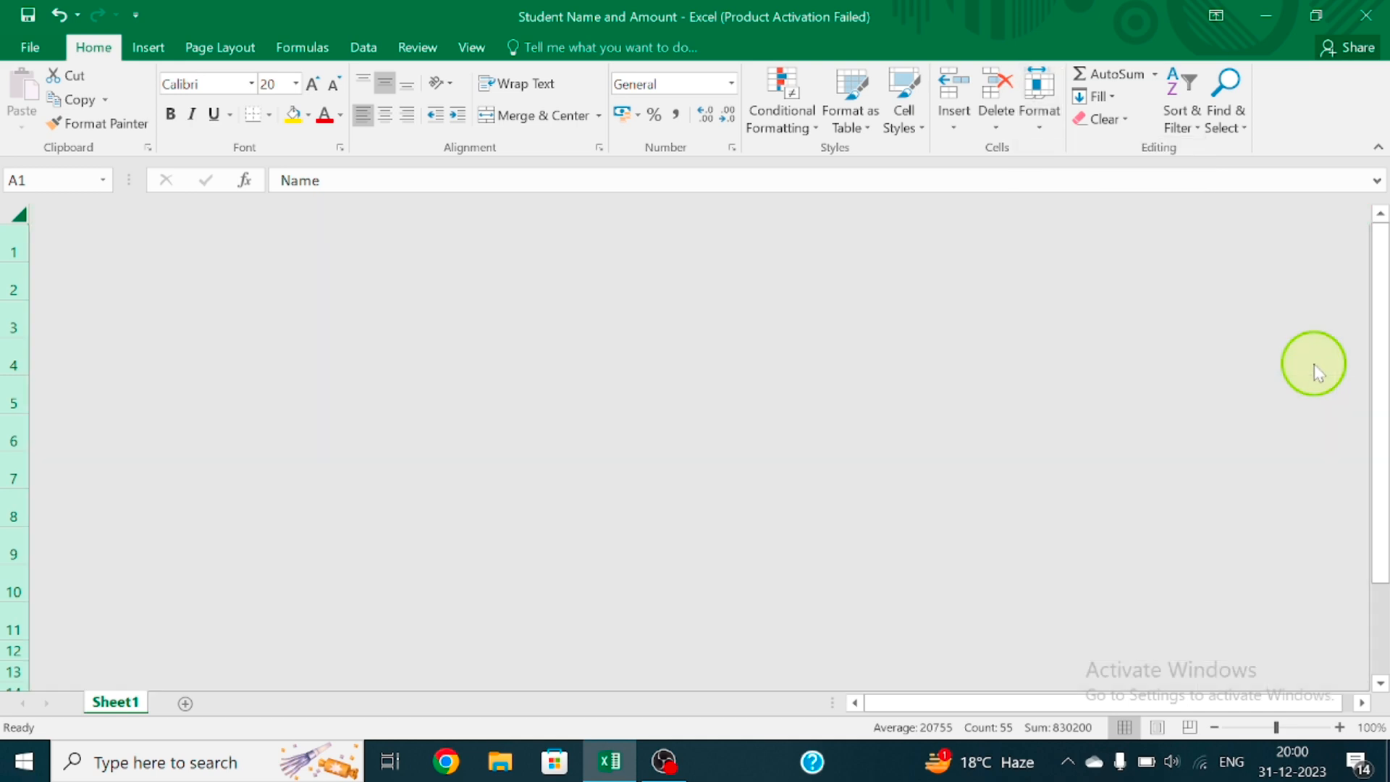
# Unhide all columns of the sheet with Unhide Columns and clear the whole-sheet selection
pyautogui.click(1038, 135)
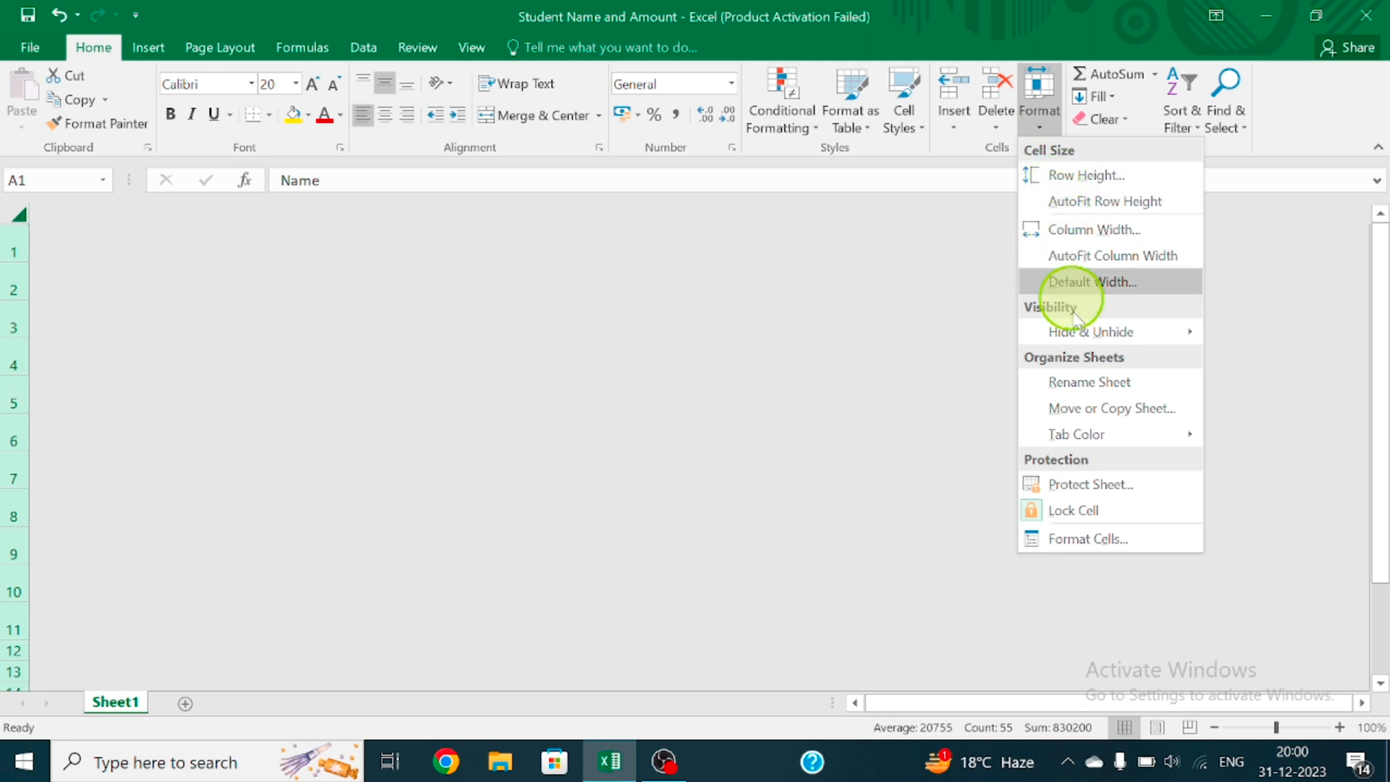
pyautogui.moveTo(1083, 336)
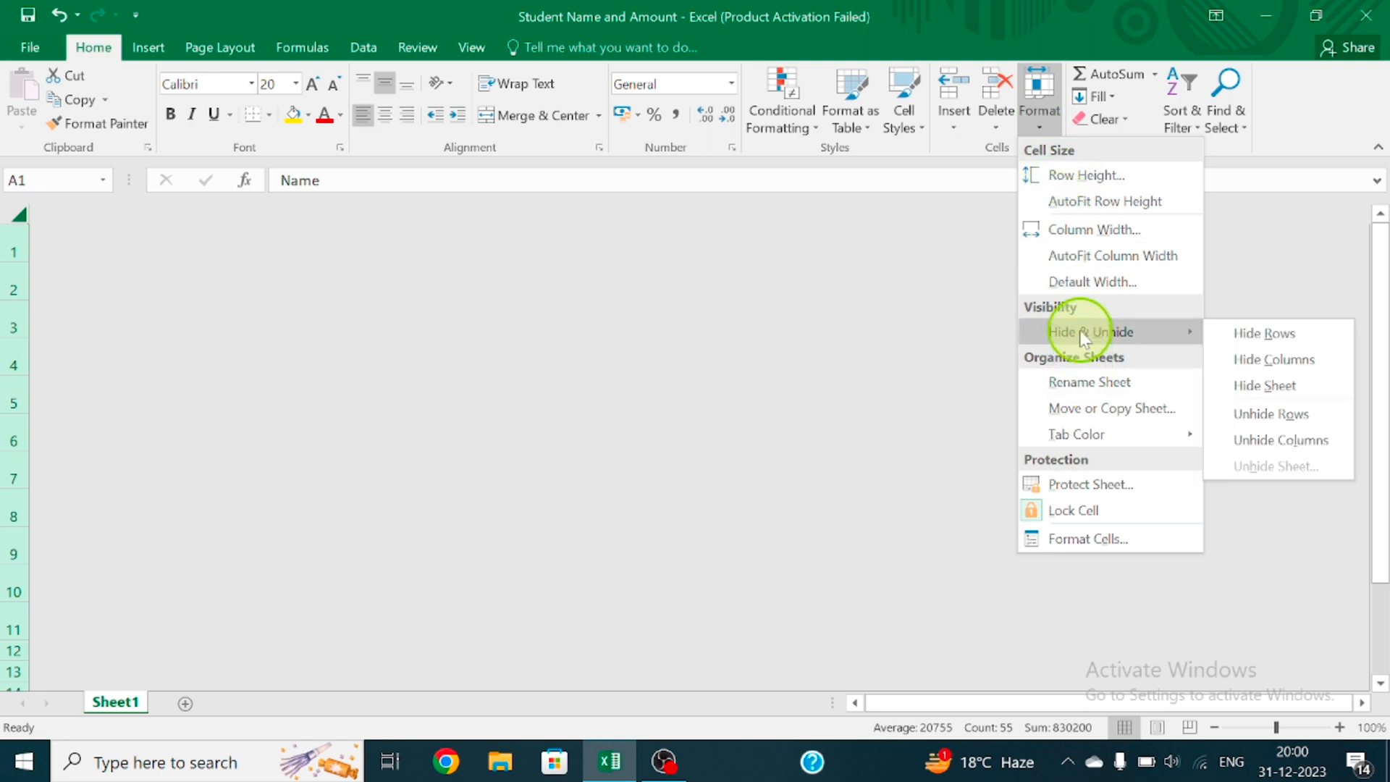
pyautogui.click(1251, 439)
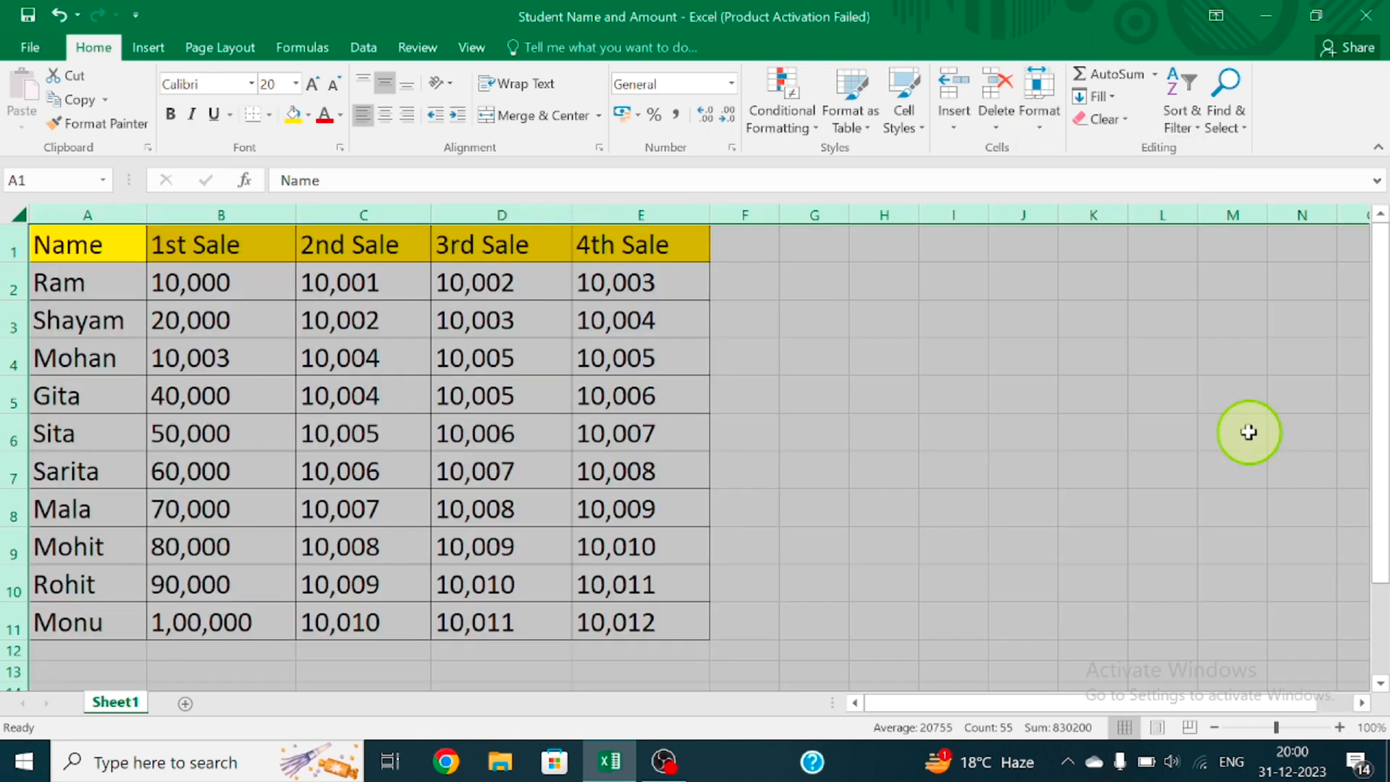
pyautogui.click(798, 464)
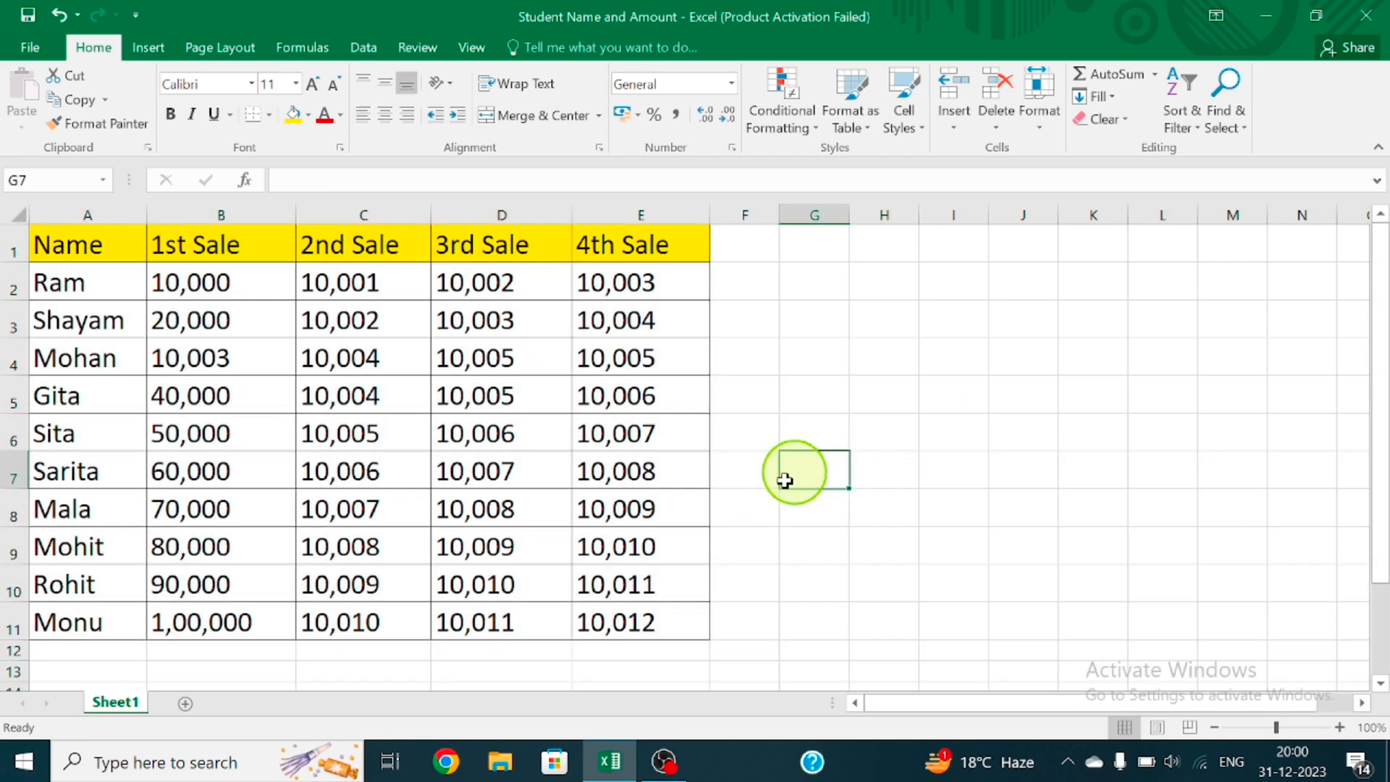
# Add two blank worksheets after Sheet1 and make Sheet2 the active sheet
pyautogui.click(186, 713)
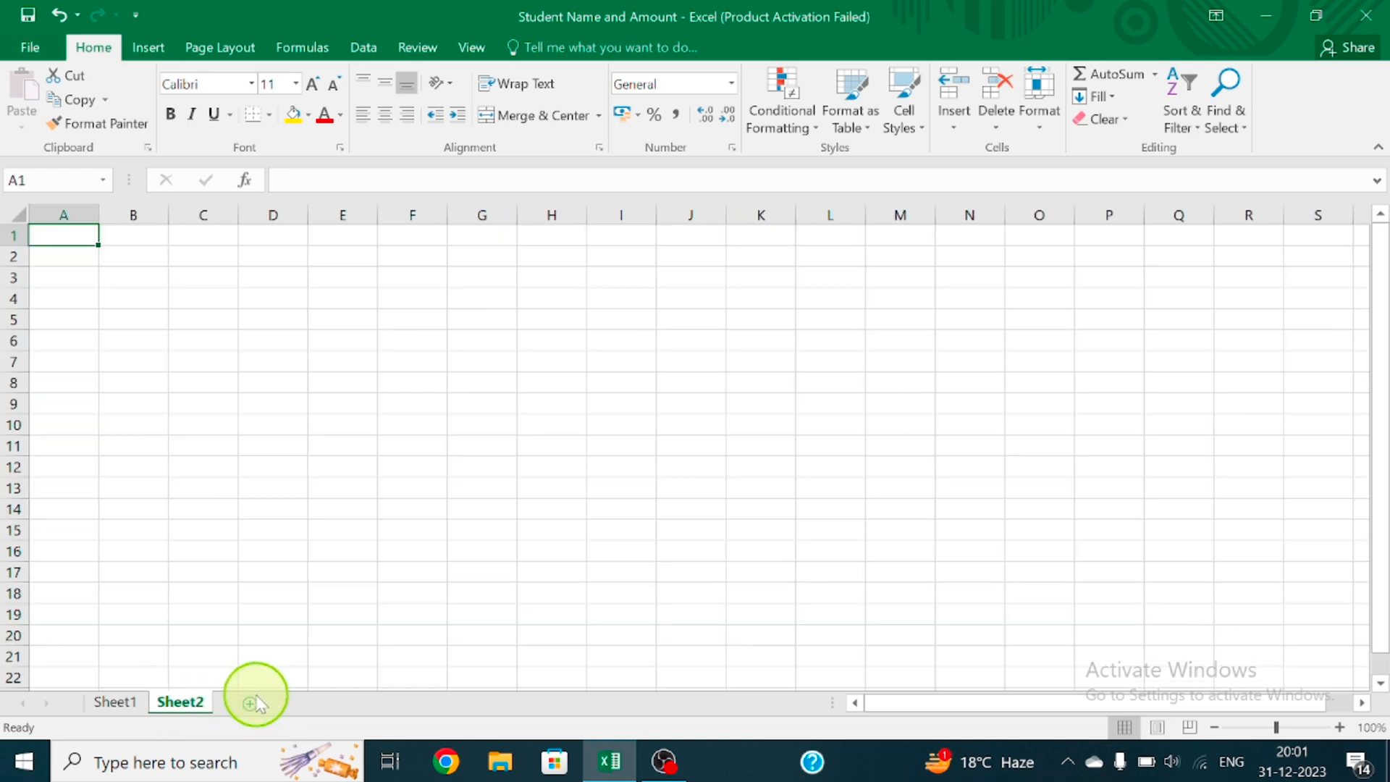
pyautogui.click(297, 703)
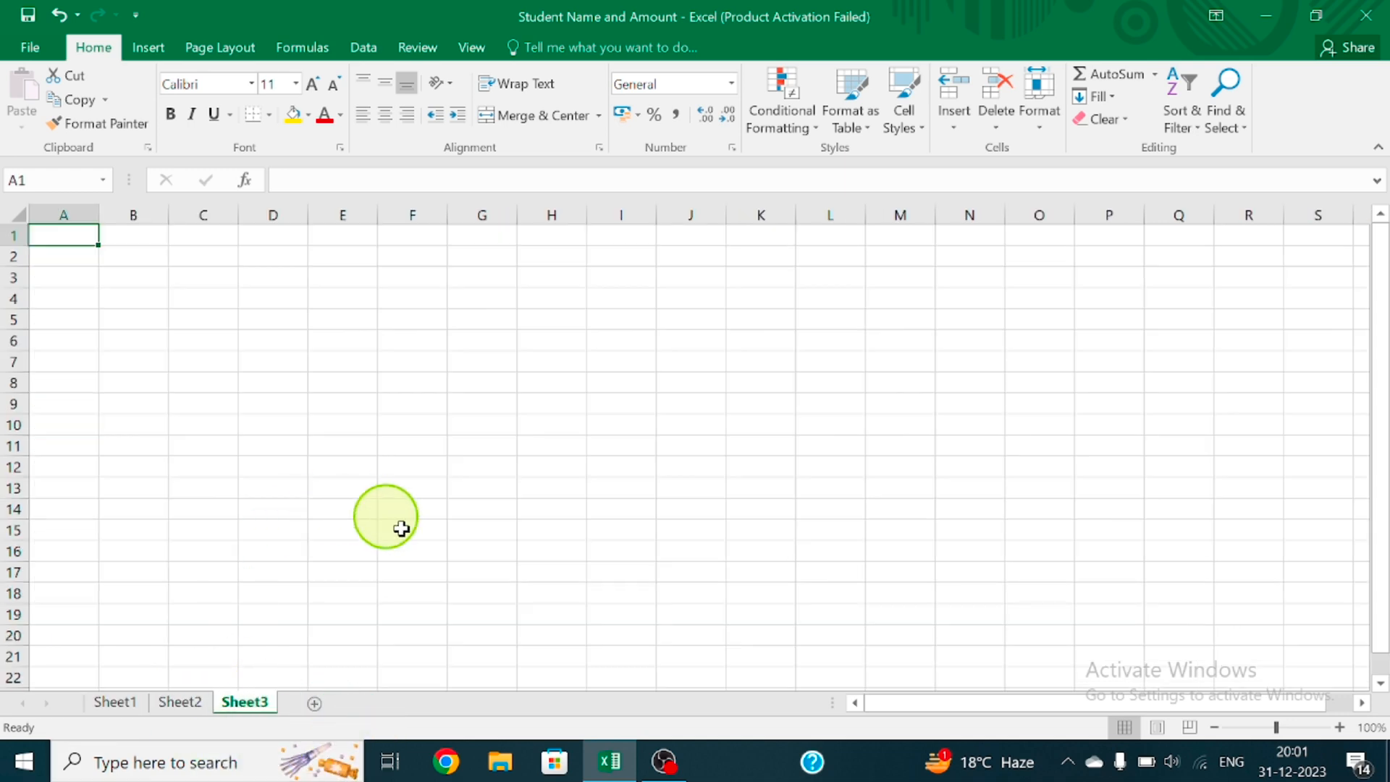
pyautogui.click(254, 507)
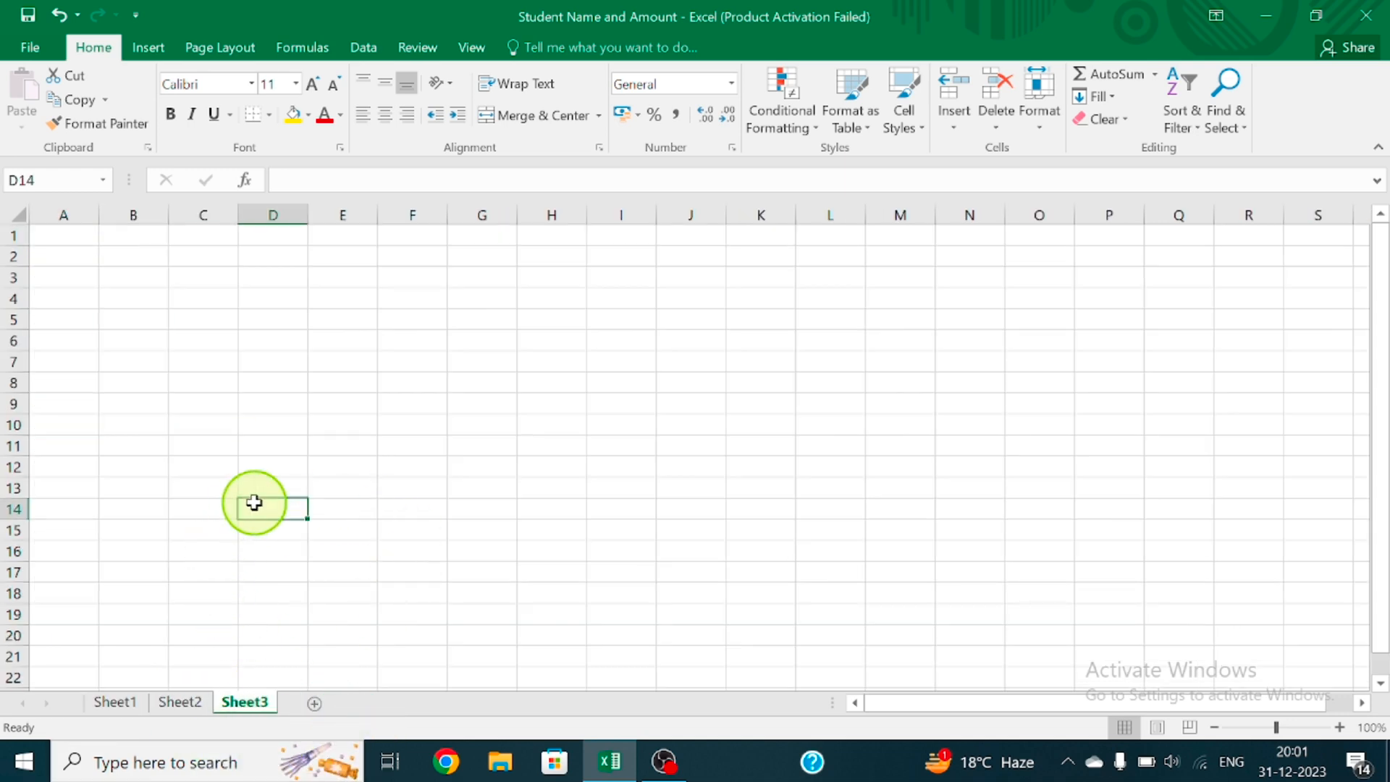
pyautogui.click(181, 702)
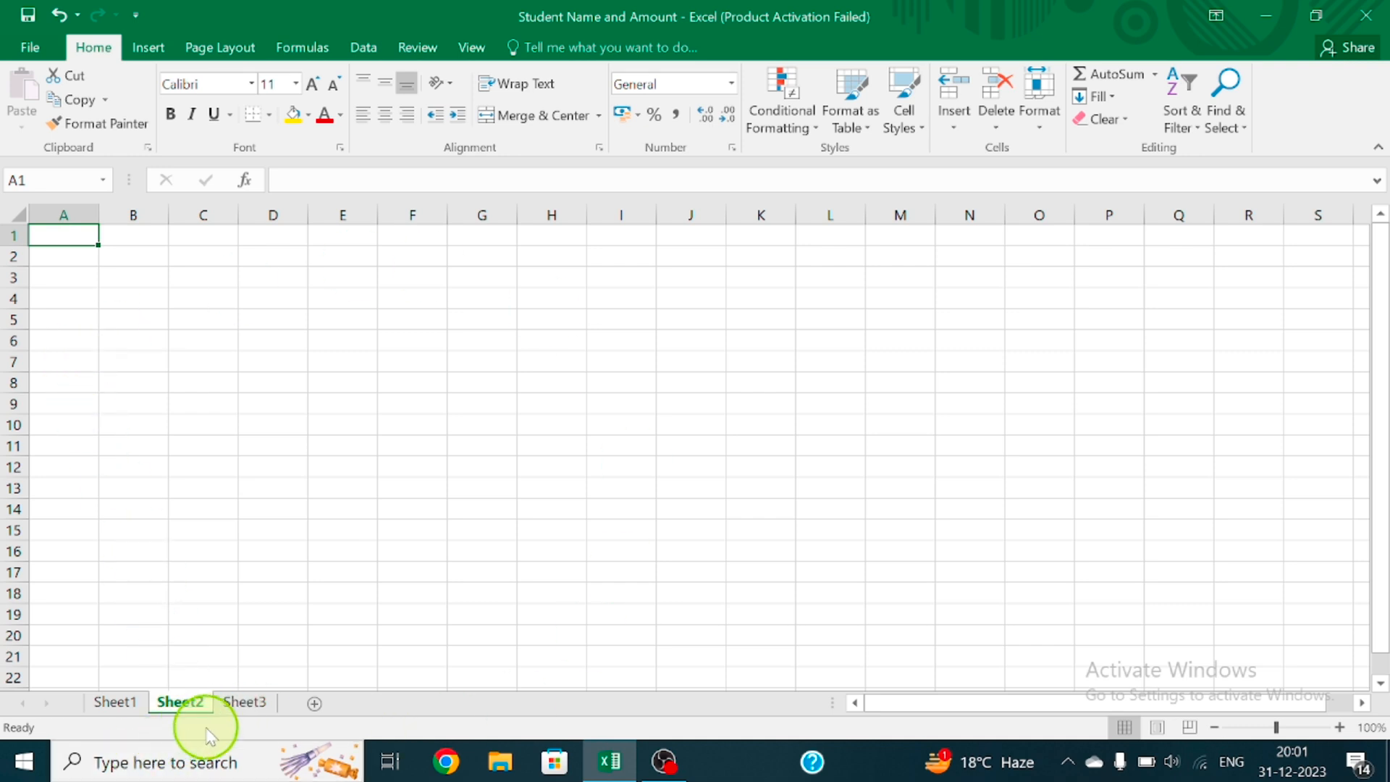
pyautogui.click(246, 703)
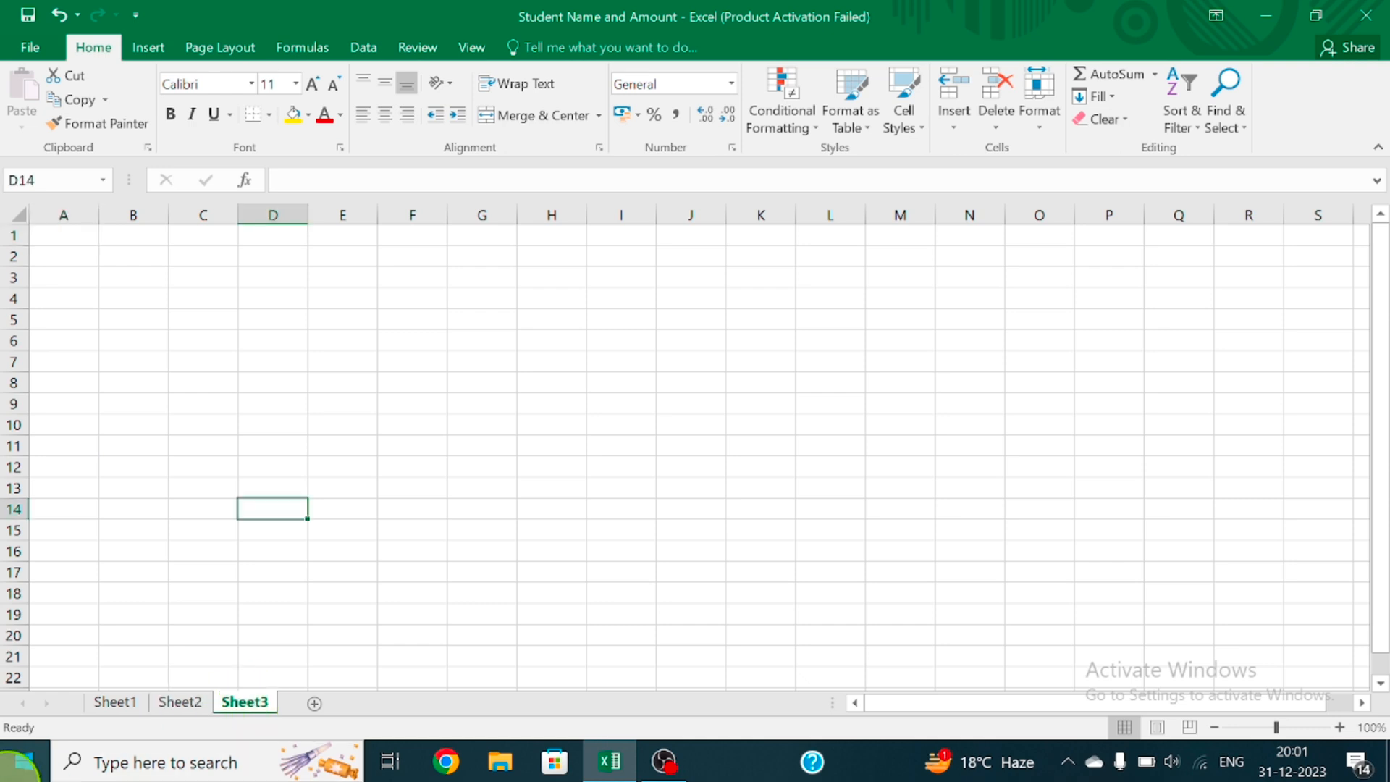
pyautogui.click(194, 702)
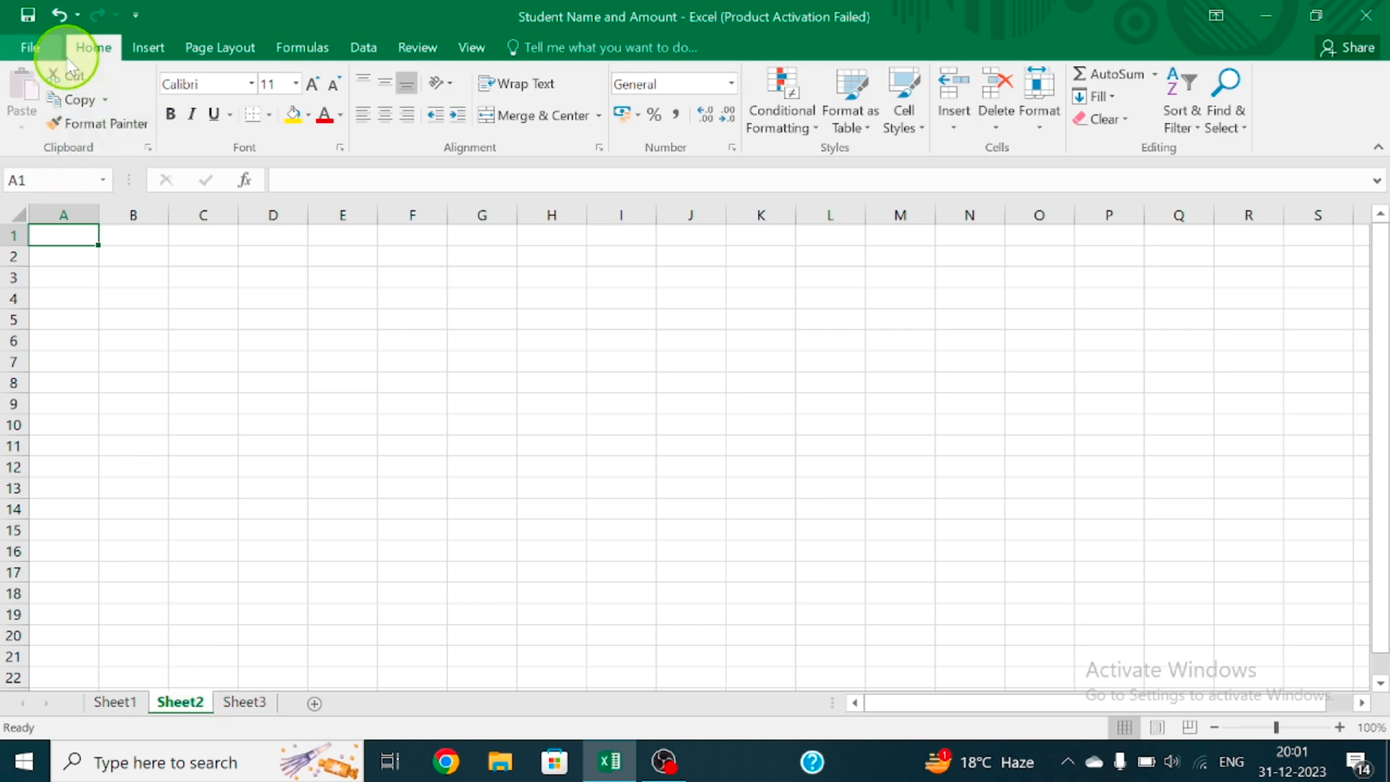
# Hide the active worksheet Sheet2 with Hide Sheet and select an empty cell on Sheet3
pyautogui.click(1031, 126)
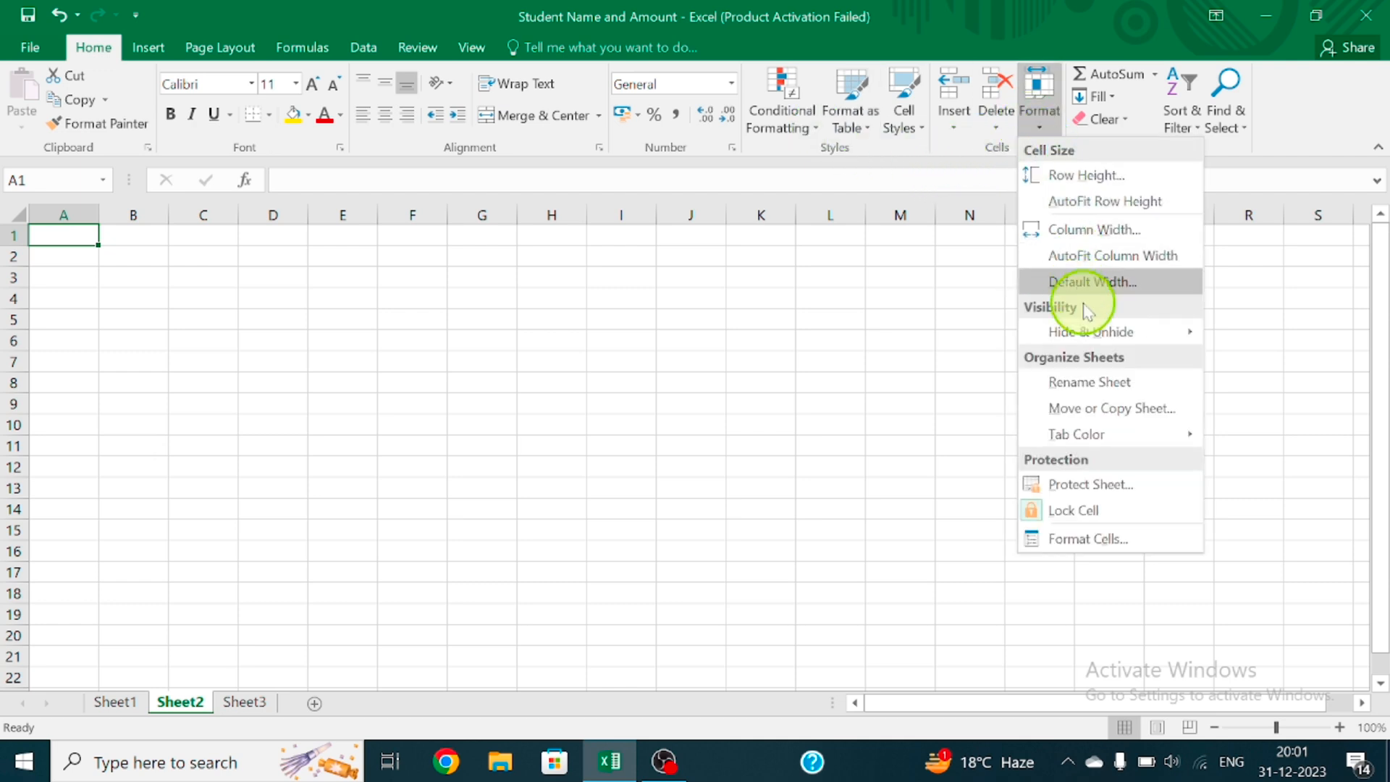
pyautogui.moveTo(1095, 338)
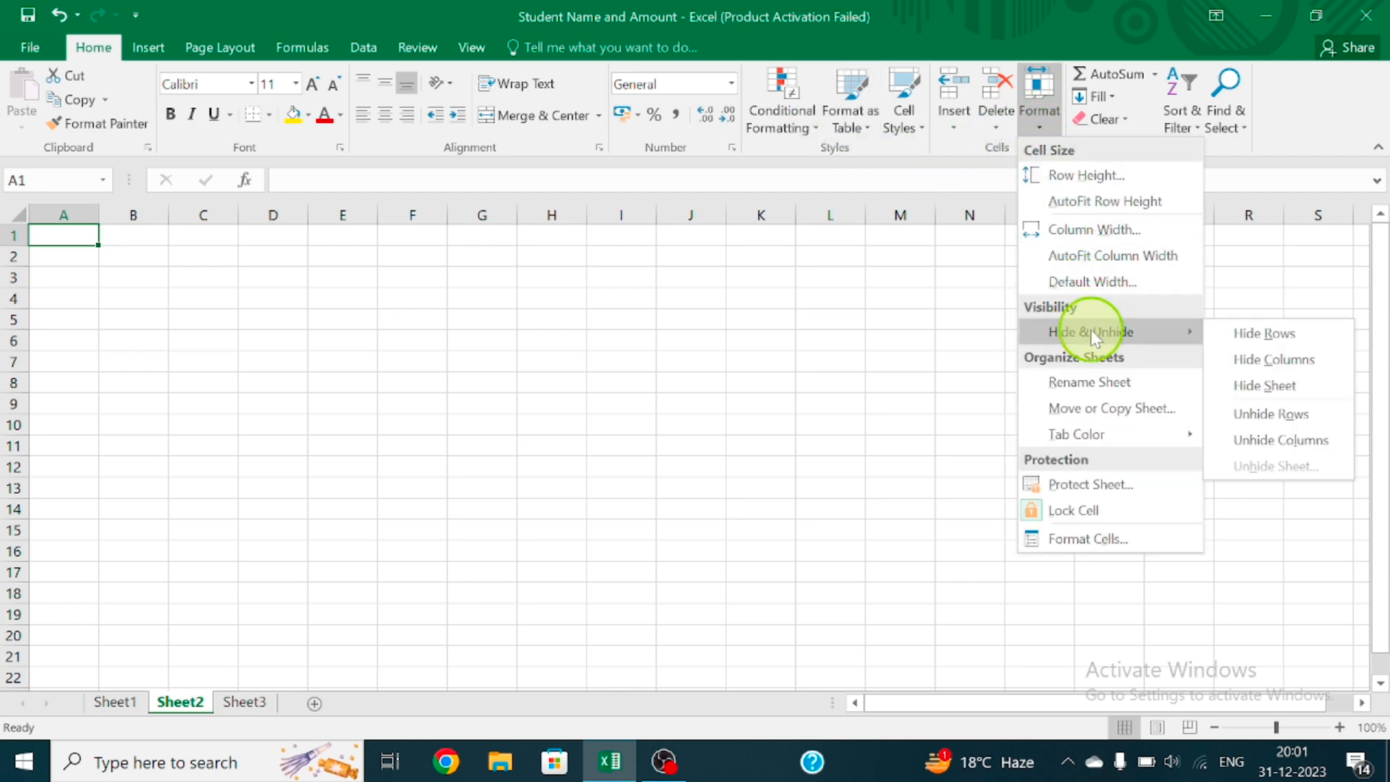
pyautogui.click(1293, 389)
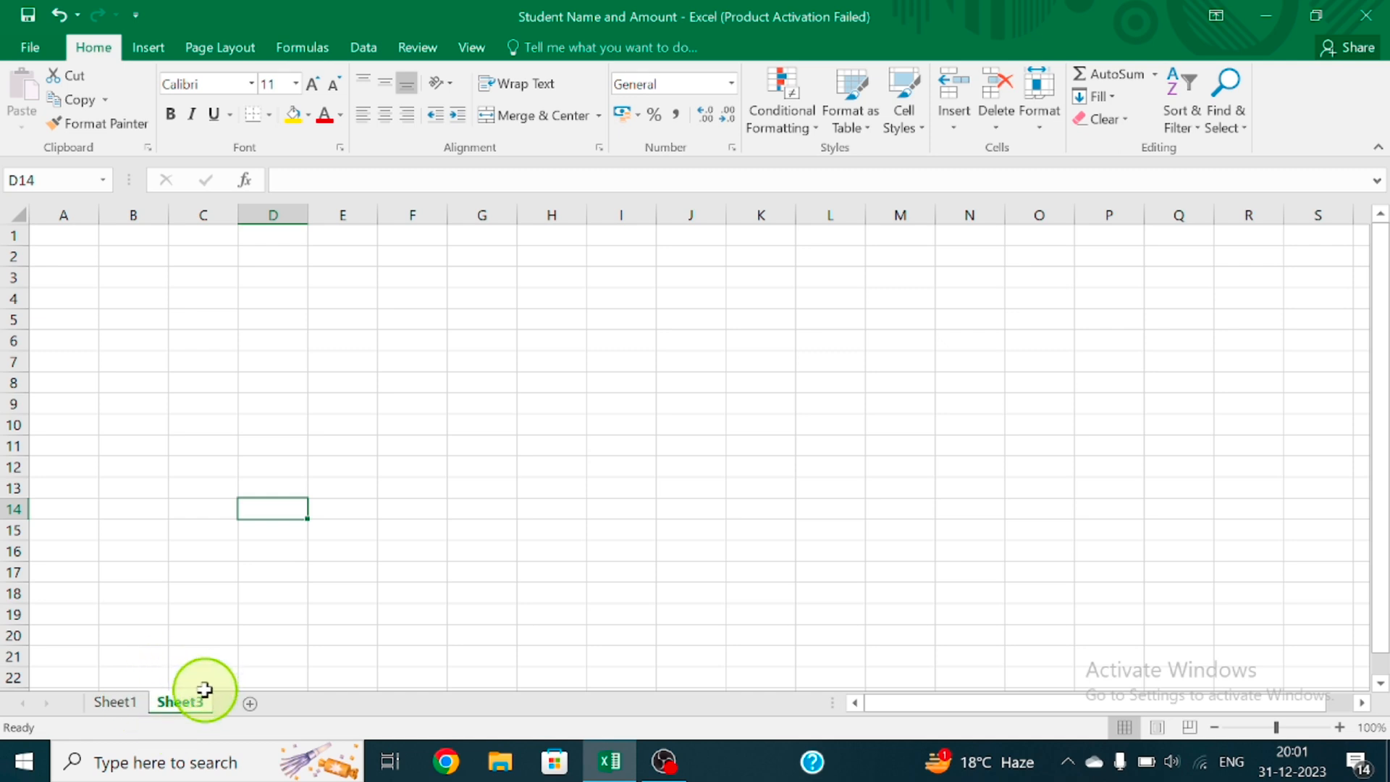
pyautogui.click(703, 472)
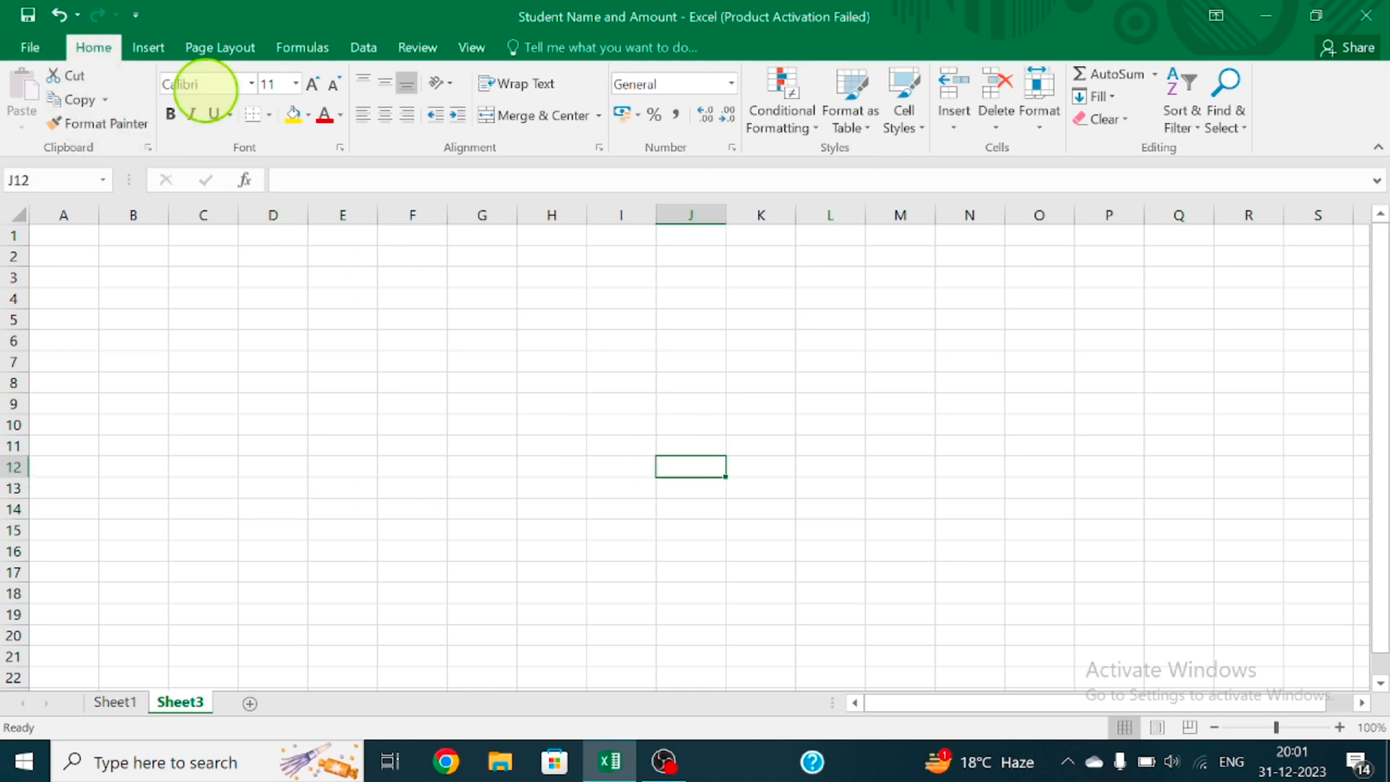
# Unhide Sheet2 with Unhide Sheet and switch back to the sales table on Sheet1
pyautogui.click(1044, 124)
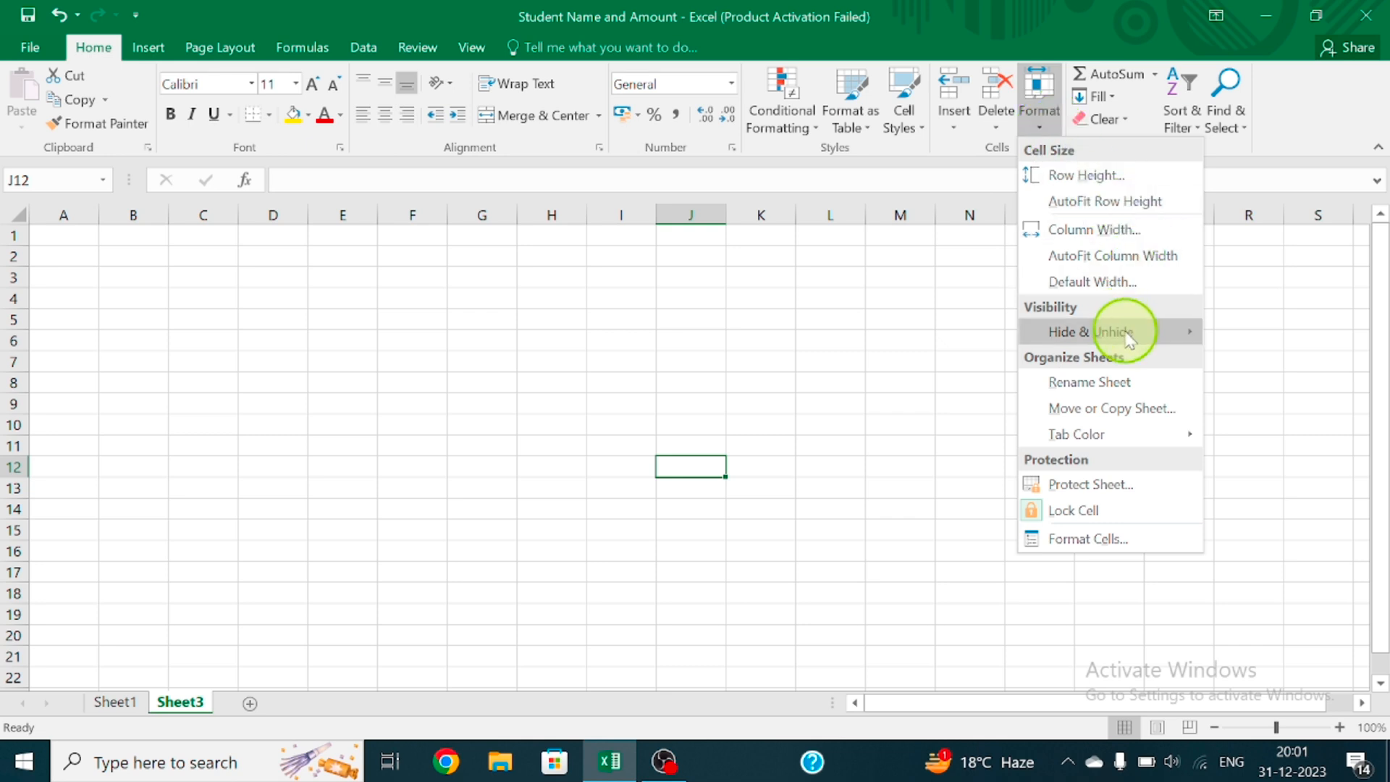
pyautogui.moveTo(1129, 339)
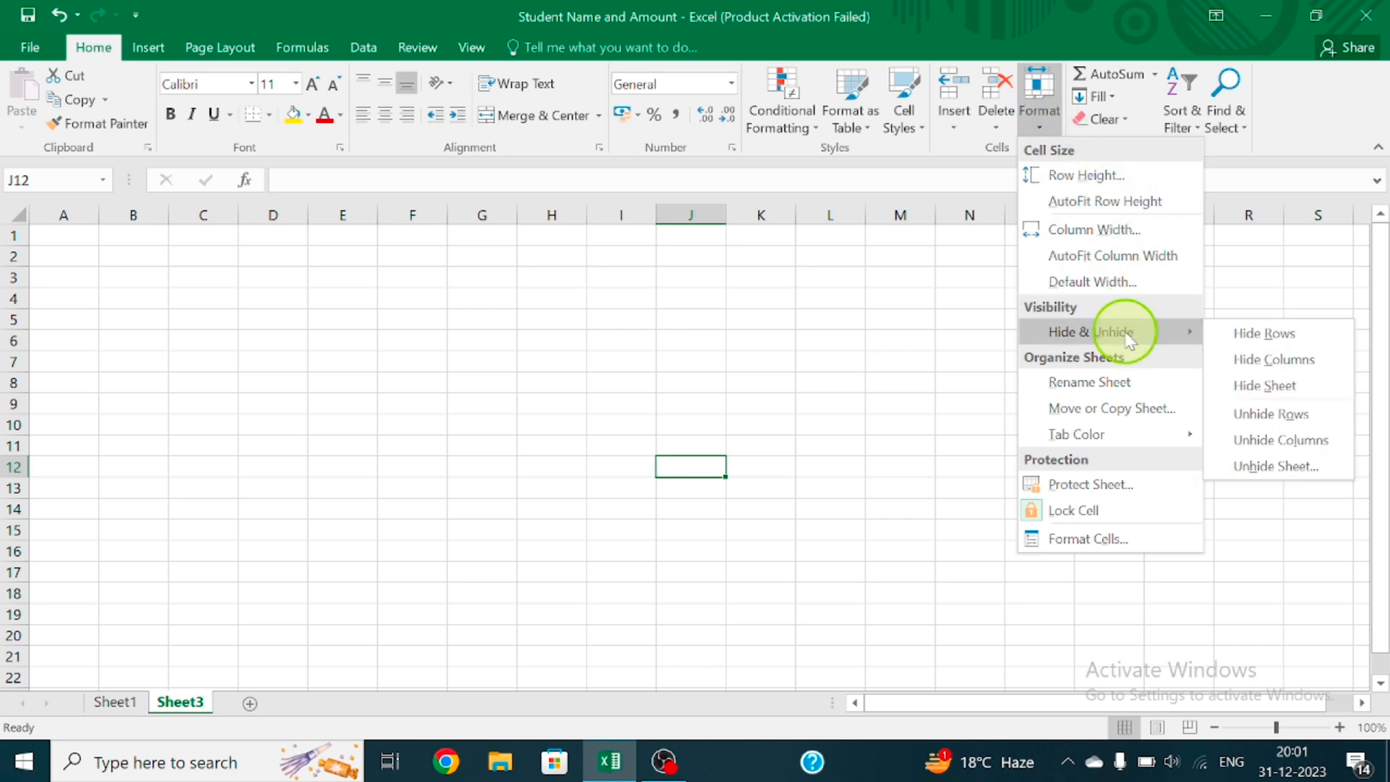
pyautogui.click(1275, 474)
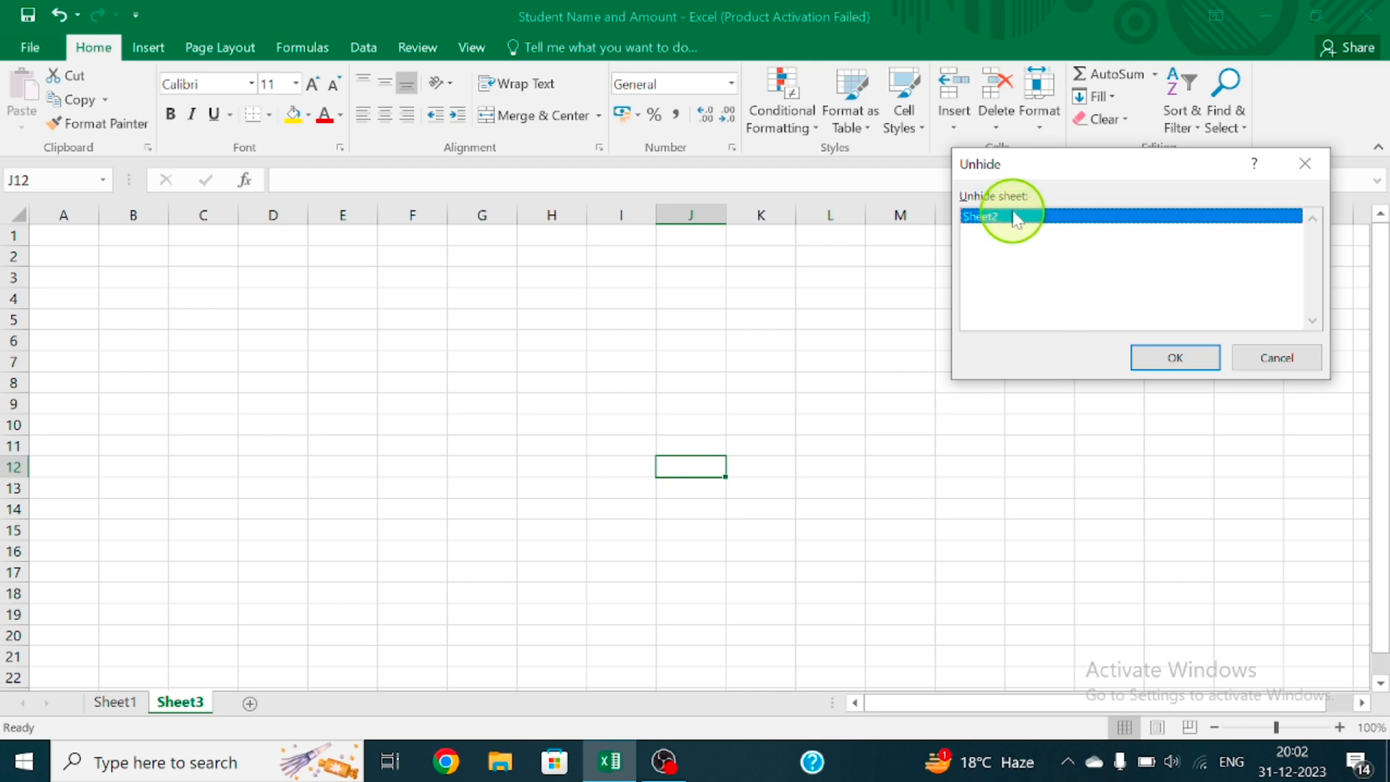
pyautogui.click(1168, 355)
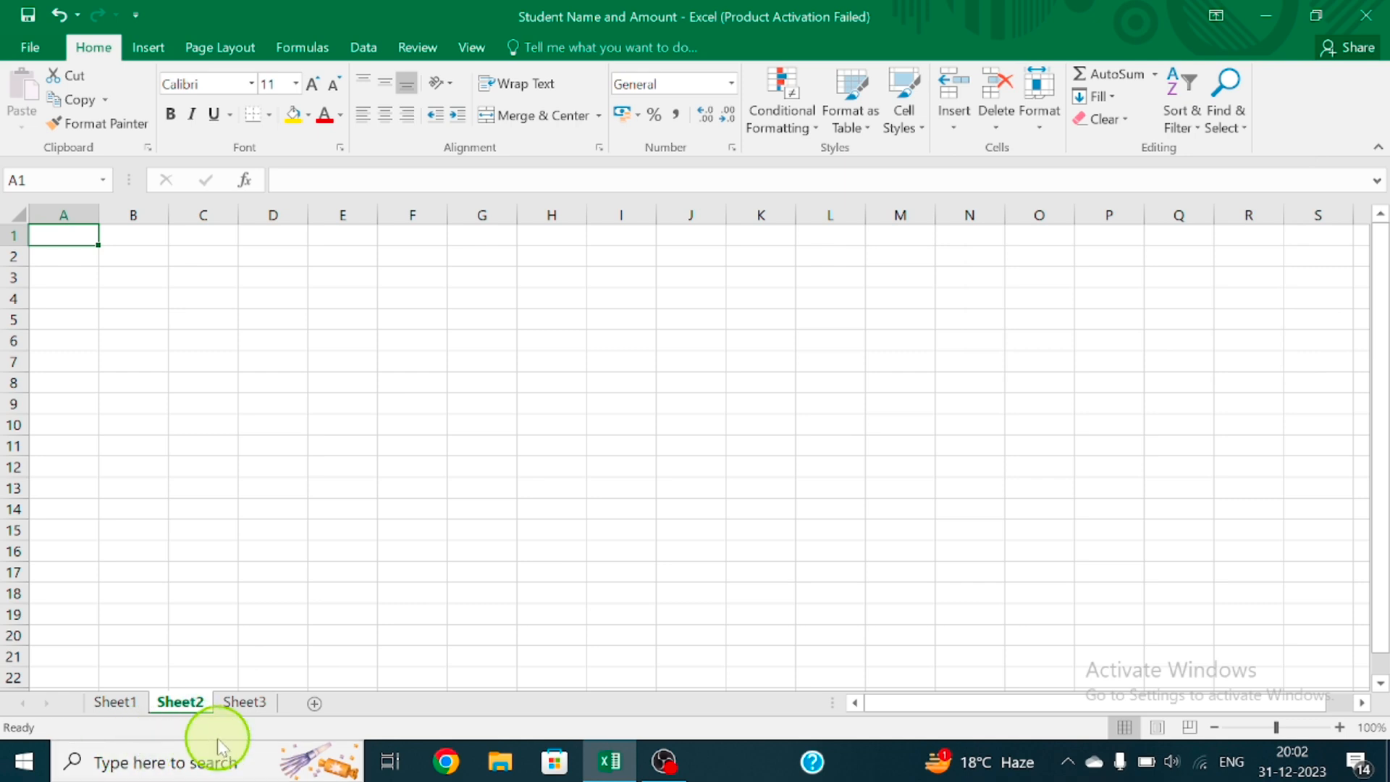
pyautogui.click(601, 498)
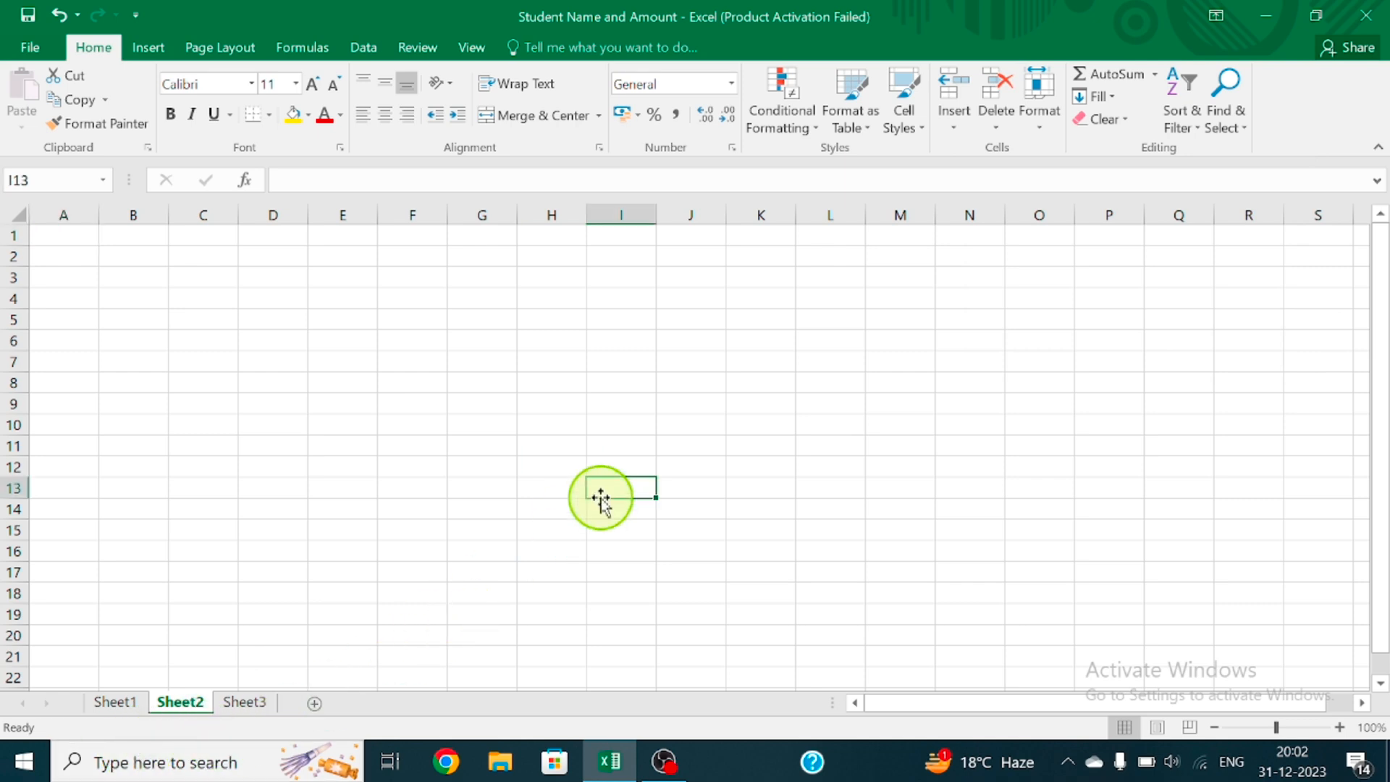
pyautogui.click(116, 699)
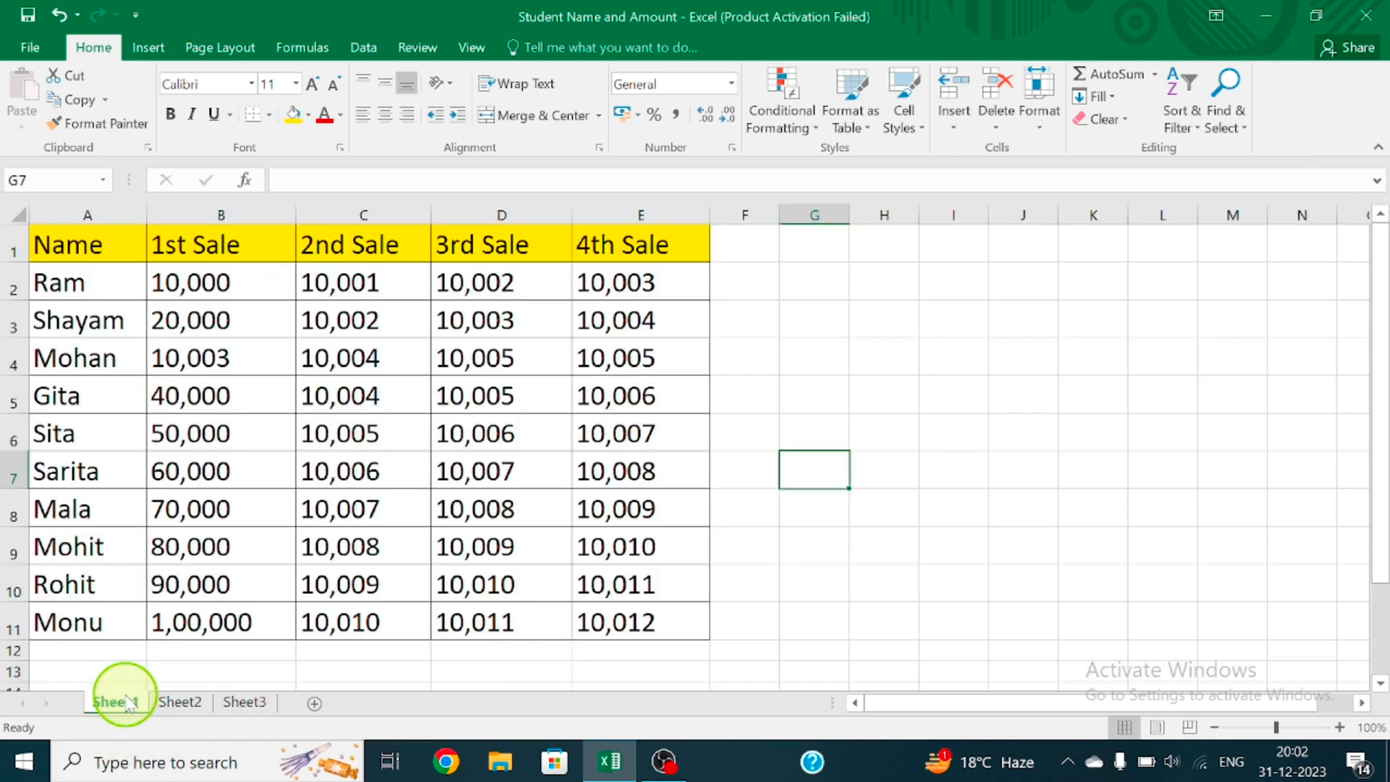